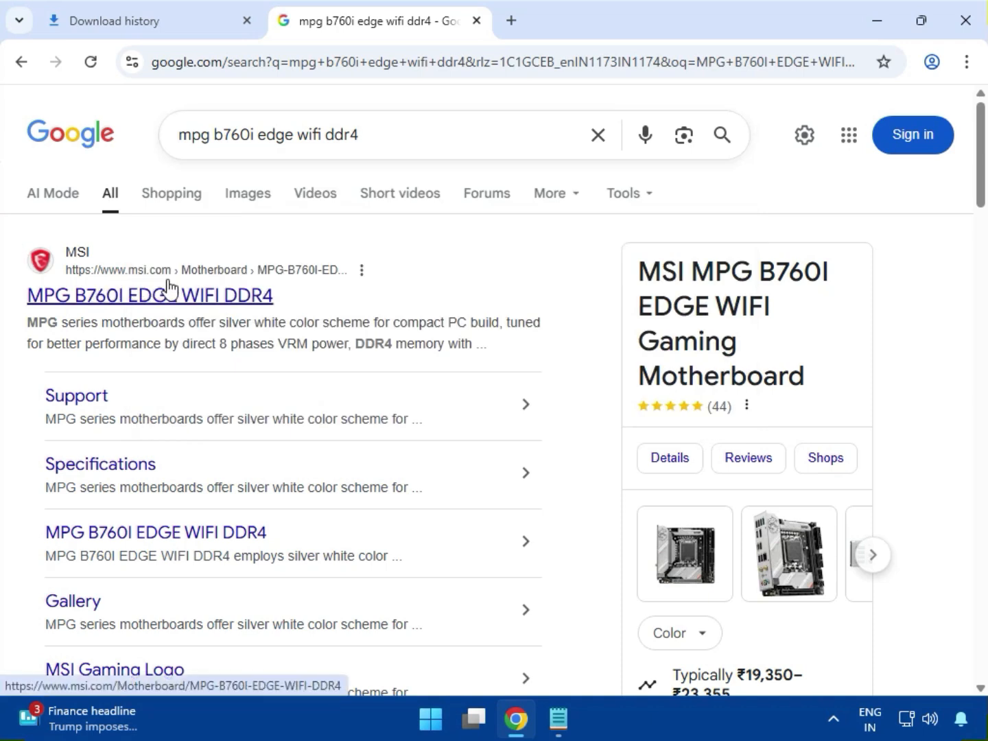
Open the MSI search result for MPG B760I EDGE WIFI DDR4 in a new tab and dismiss the local website notice.
right_click(125, 297)
click(148, 319)
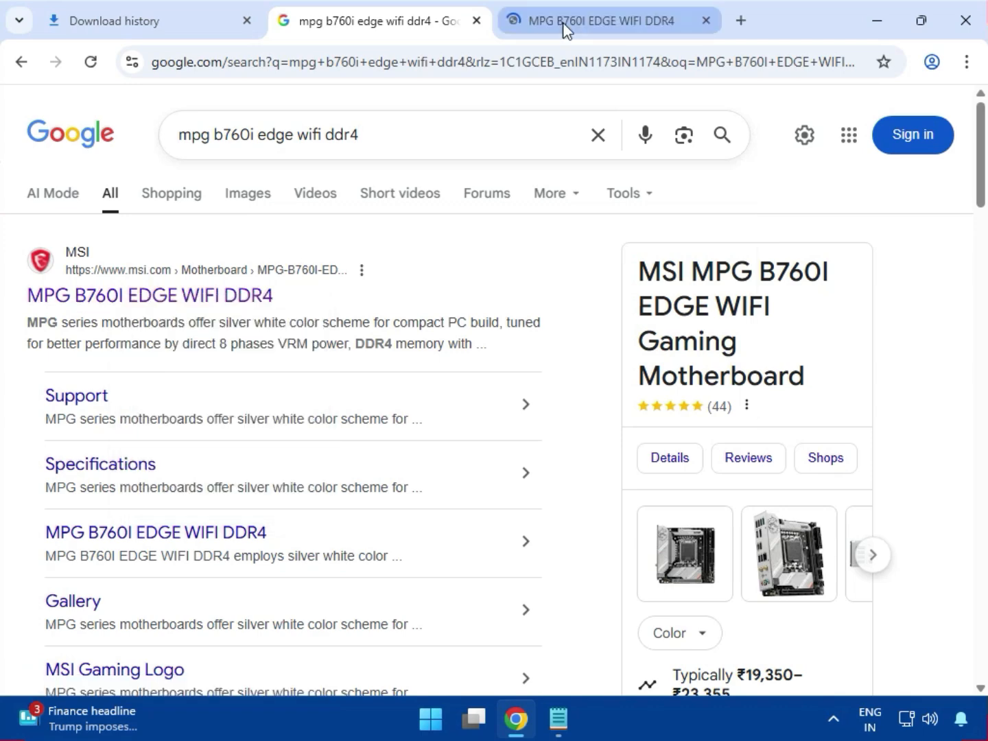
click(564, 25)
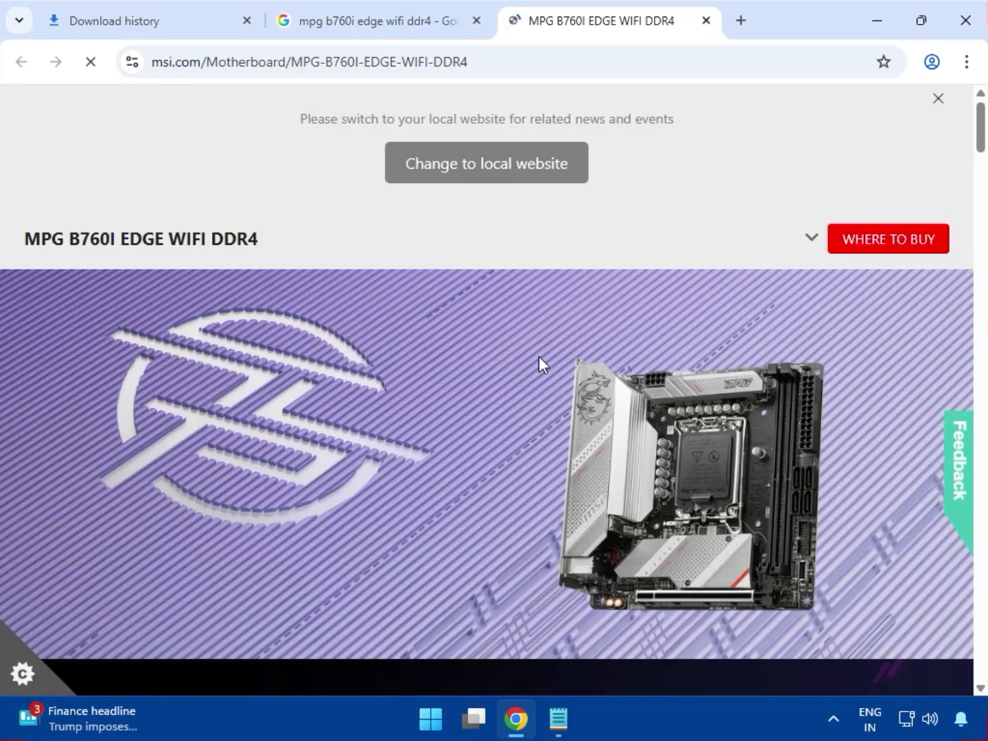
scroll(539, 362, down, 10)
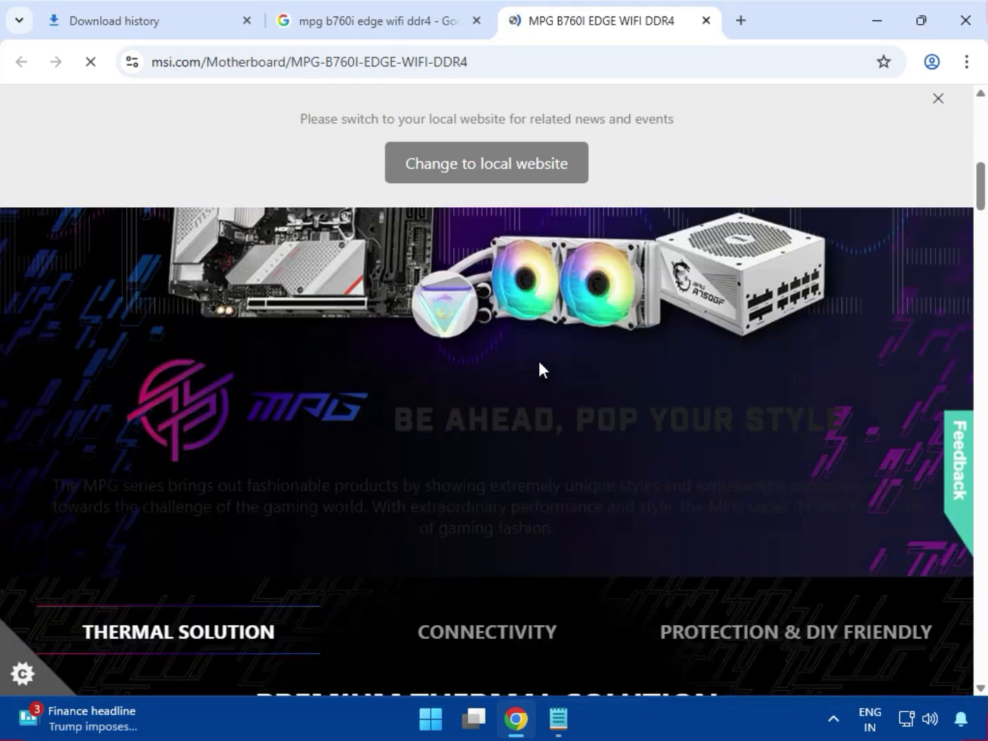
scroll(539, 362, up, 10)
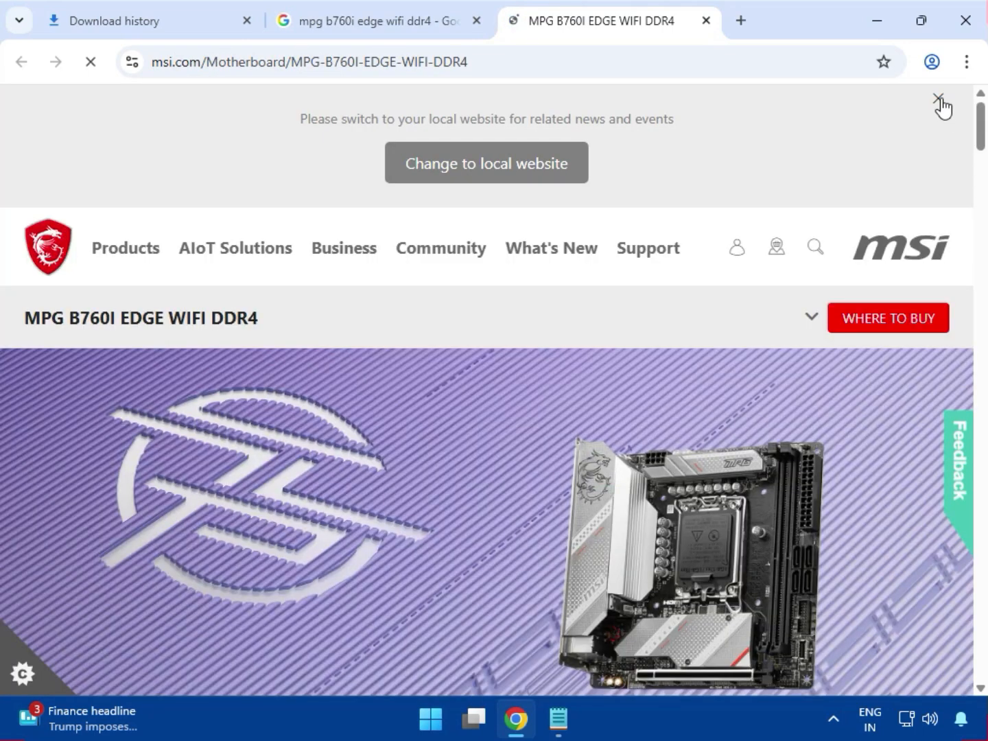
click(938, 101)
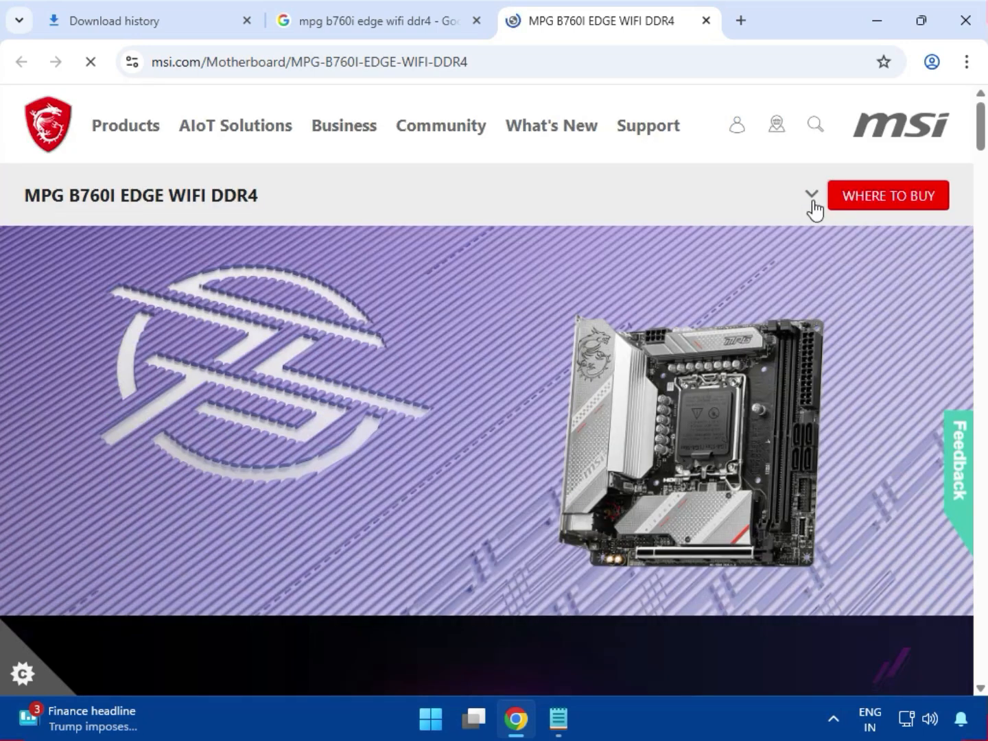
Go to the motherboard's Support page and choose the Driver category under Drivers & Downloads.
click(811, 196)
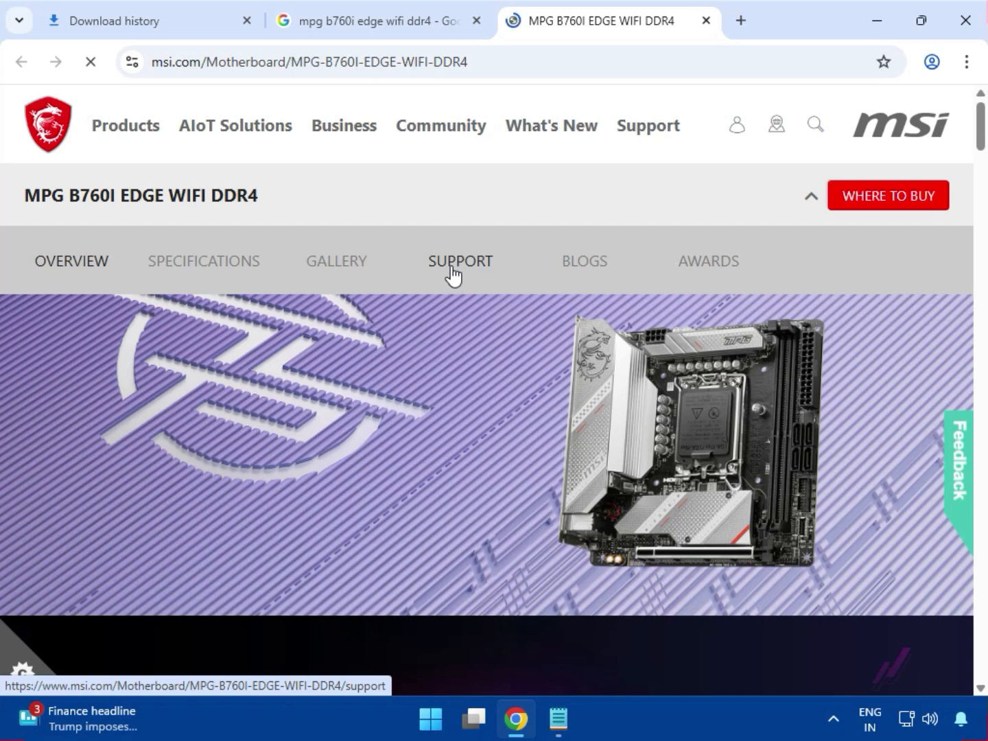
click(452, 269)
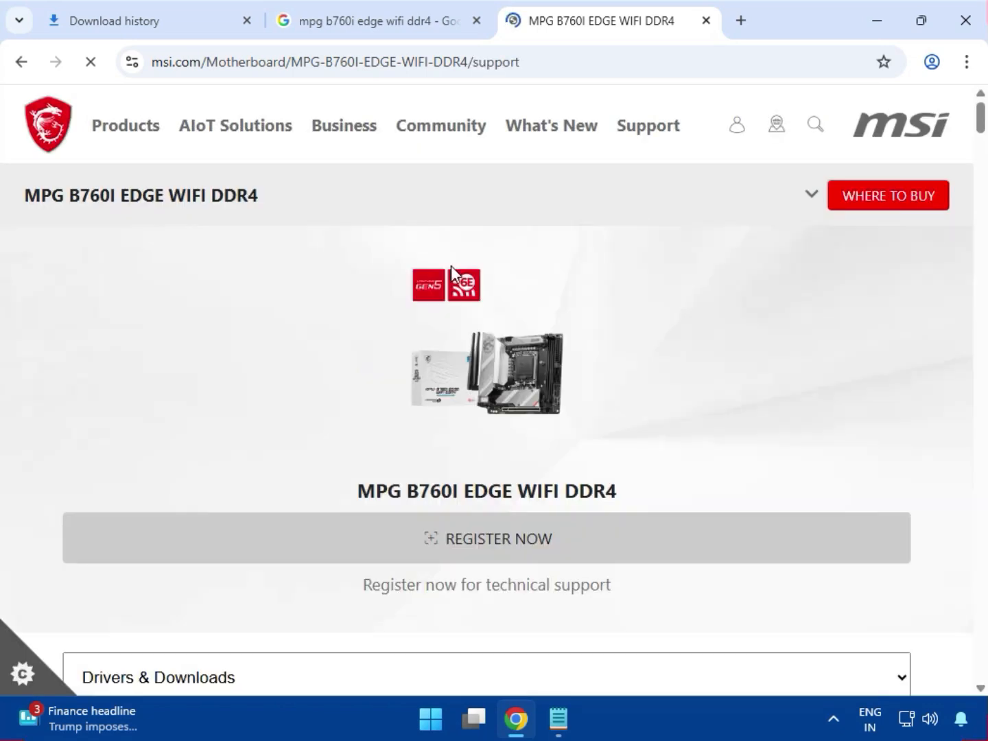
scroll(642, 466, down, 4)
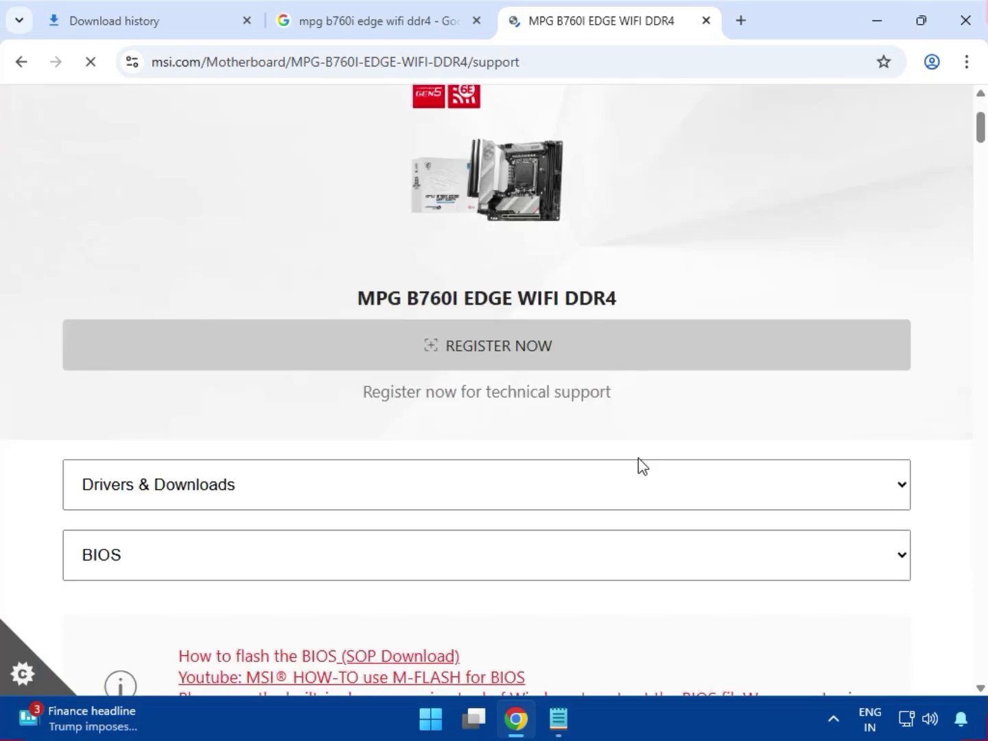
click(250, 397)
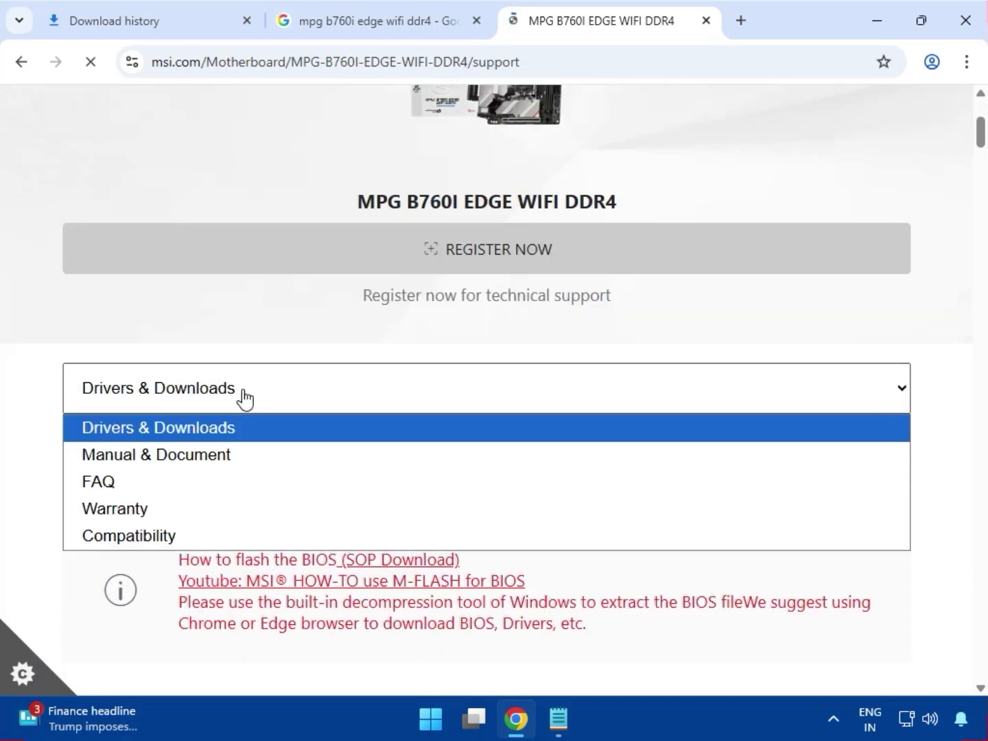
click(147, 432)
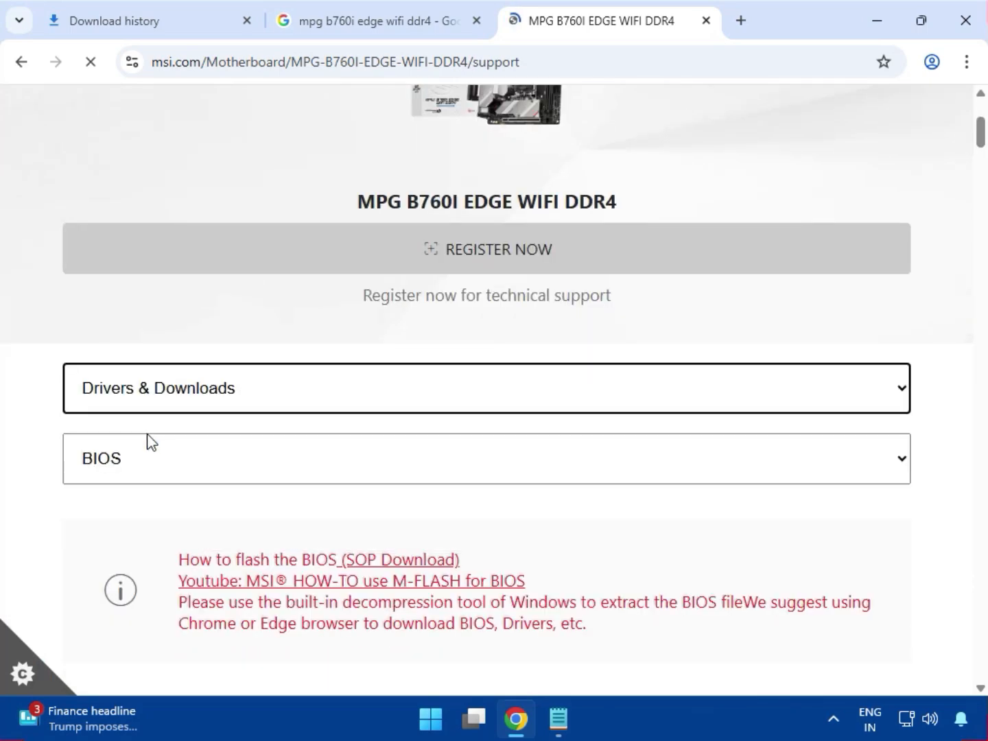
click(131, 469)
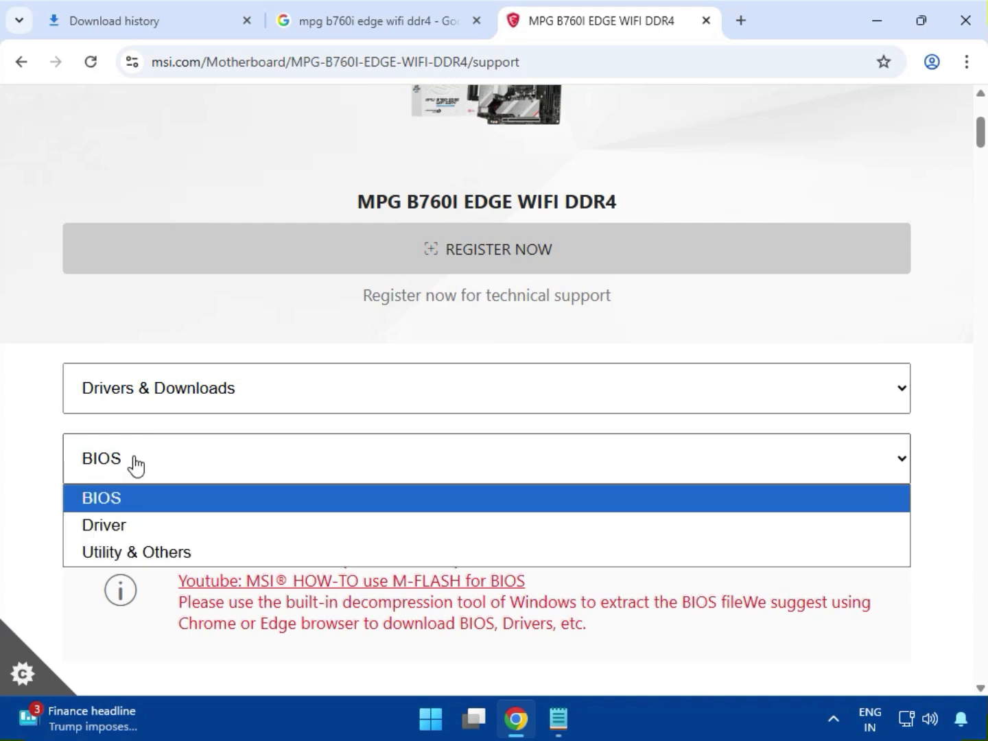
click(136, 527)
Select Win11 64 as the operating system for the driver list.
scroll(260, 488, down, 3)
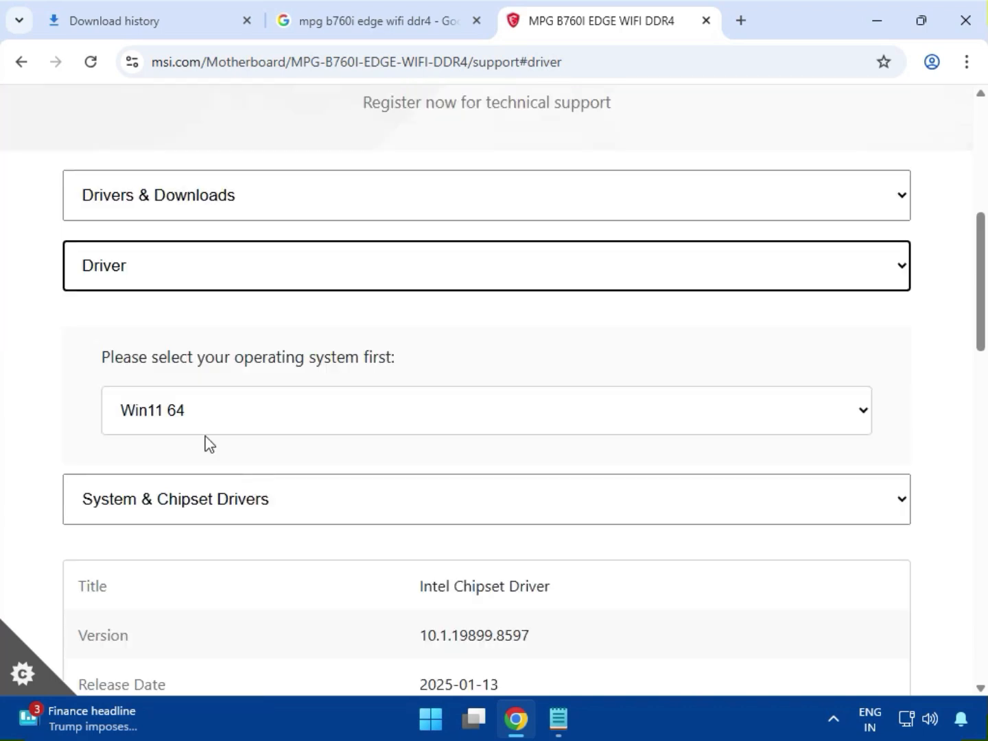
click(199, 414)
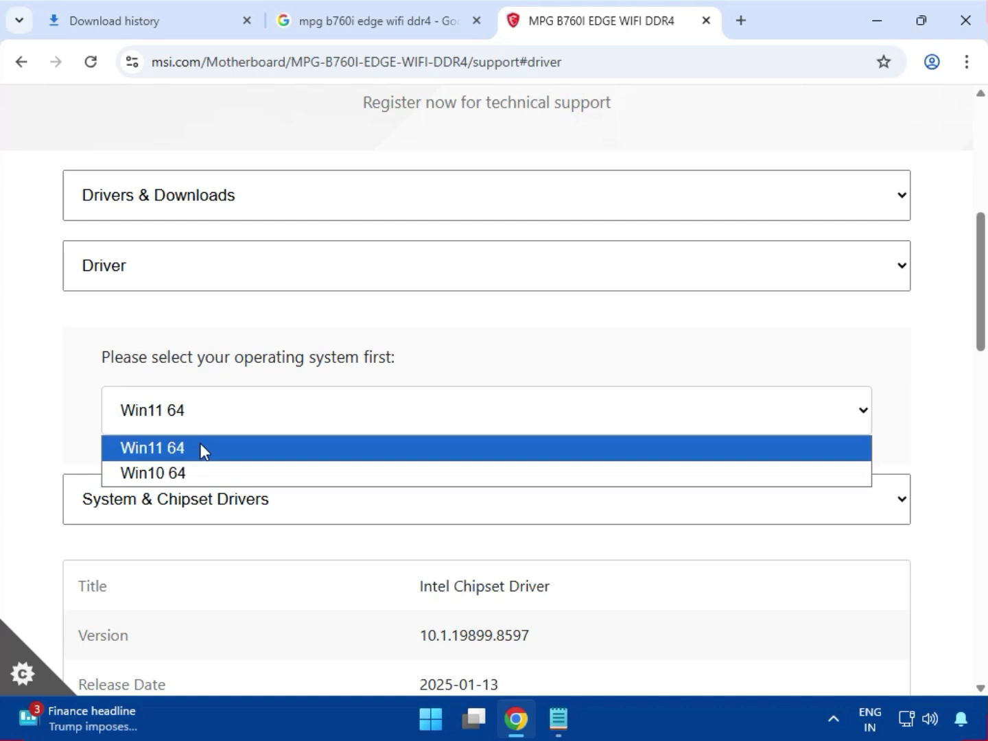
click(200, 448)
click(218, 417)
click(209, 457)
Choose System & Chipset Drivers and download the Intel Chipset Driver.
scroll(258, 452, down, 1)
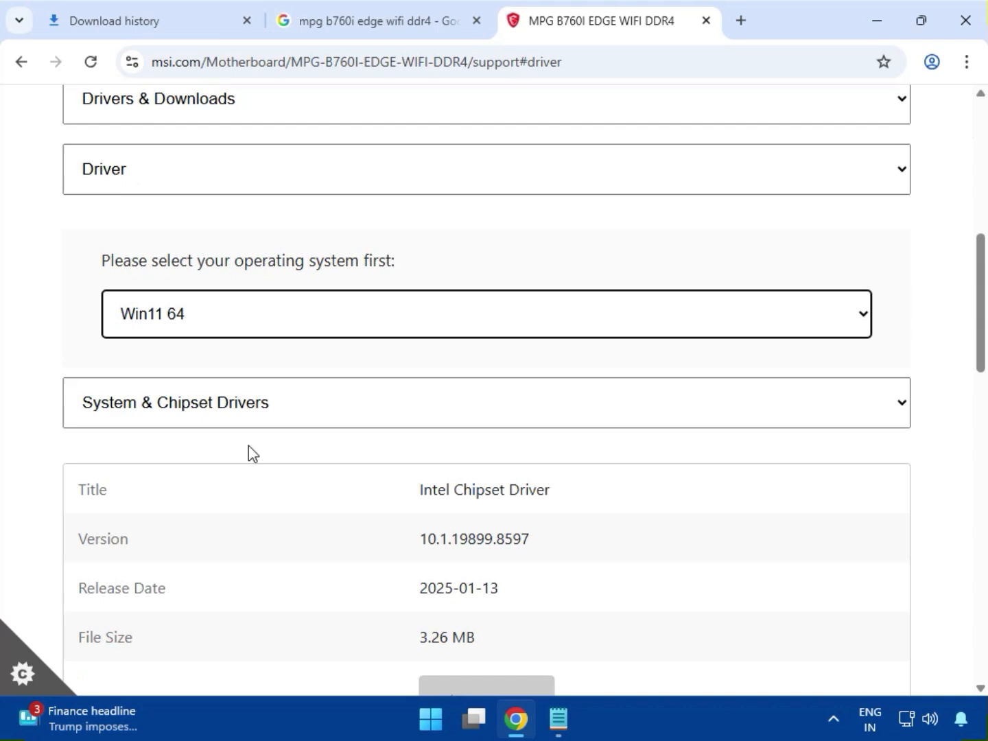
click(182, 415)
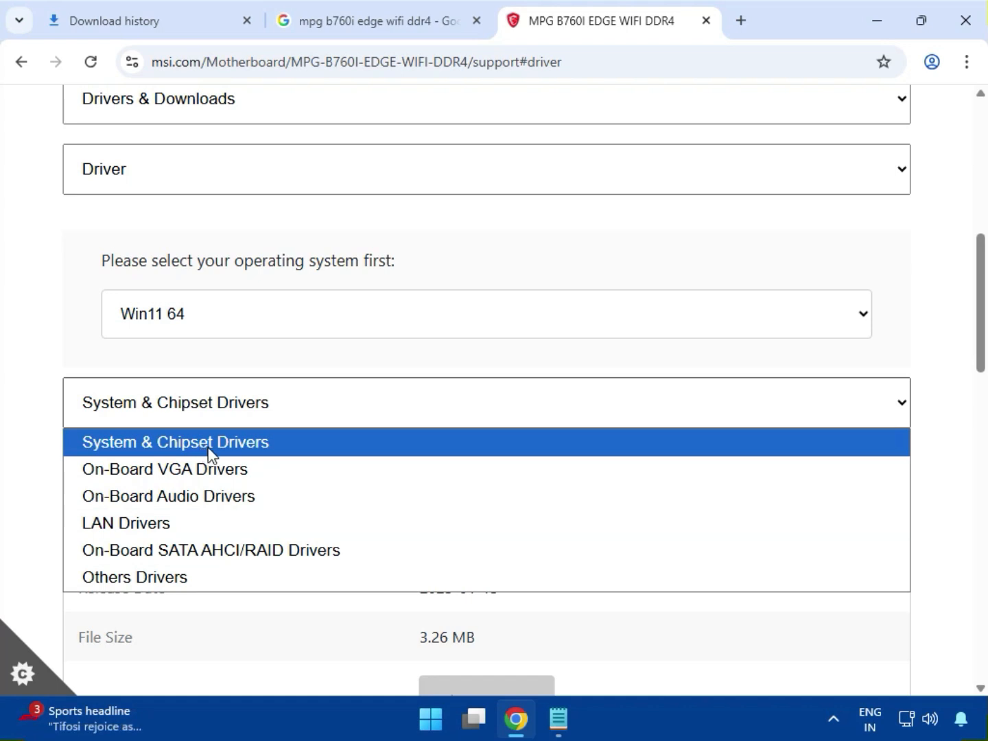
click(207, 450)
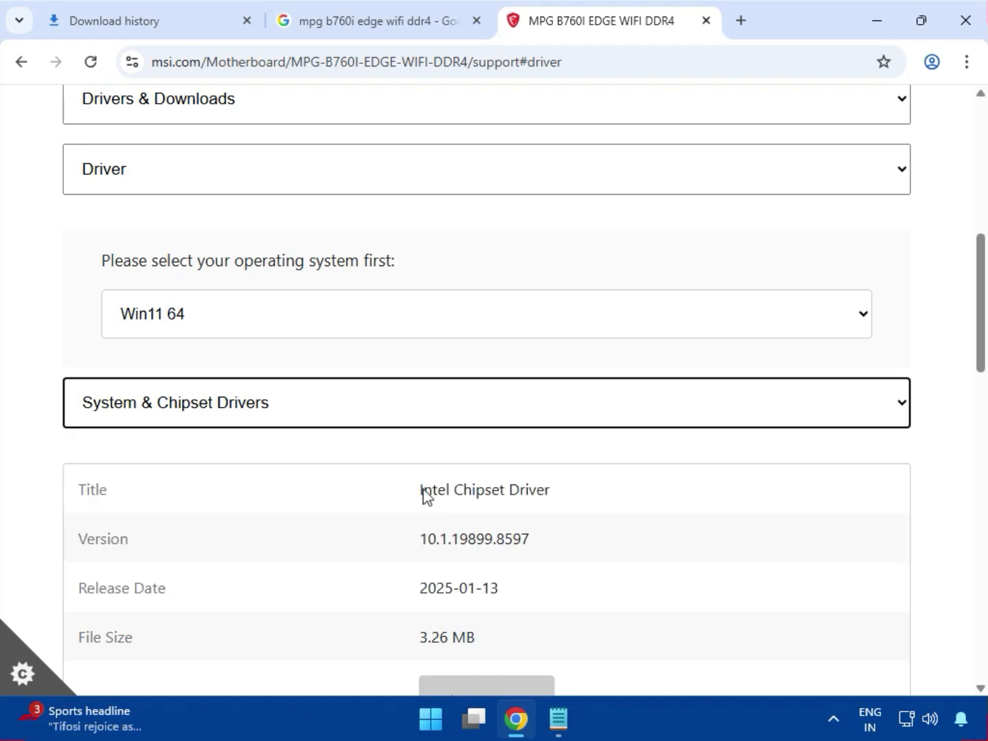
scroll(426, 493, down, 1)
drag(420, 392, 554, 390)
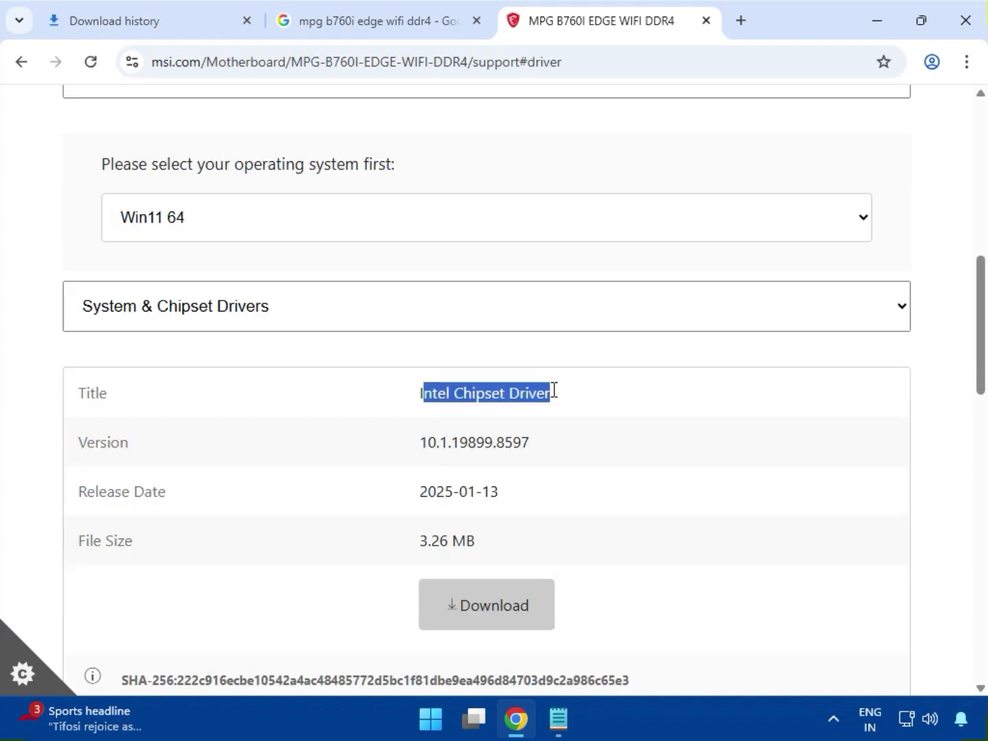
click(507, 595)
Switch the driver category to On-Board VGA Drivers and download the Intel SVGA Drivers.
click(227, 324)
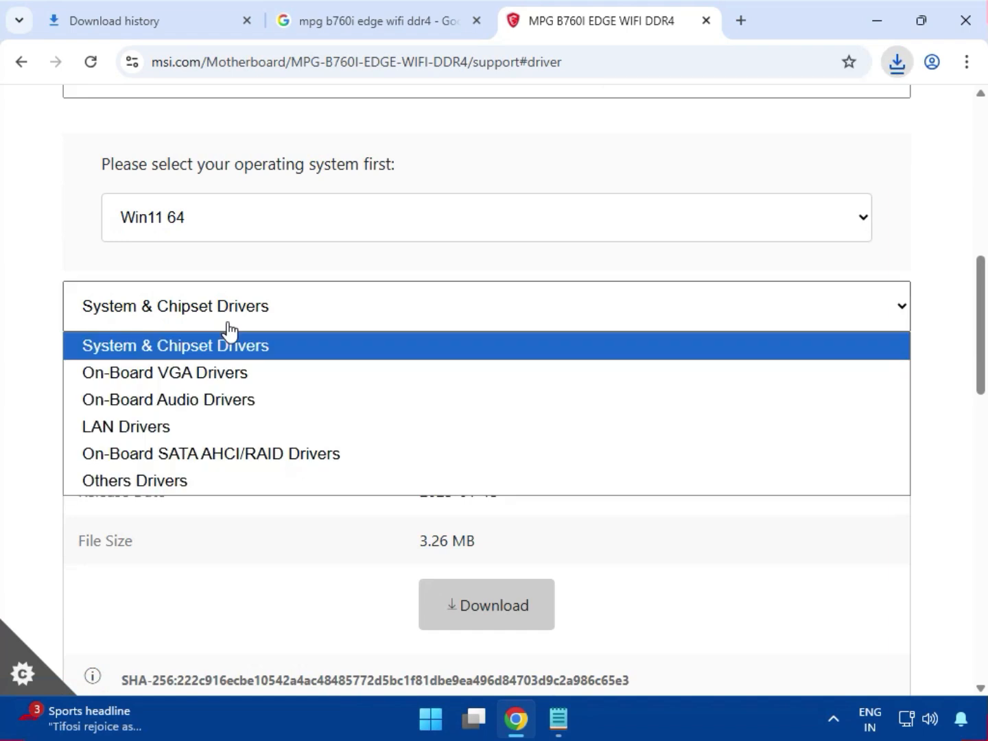
click(203, 375)
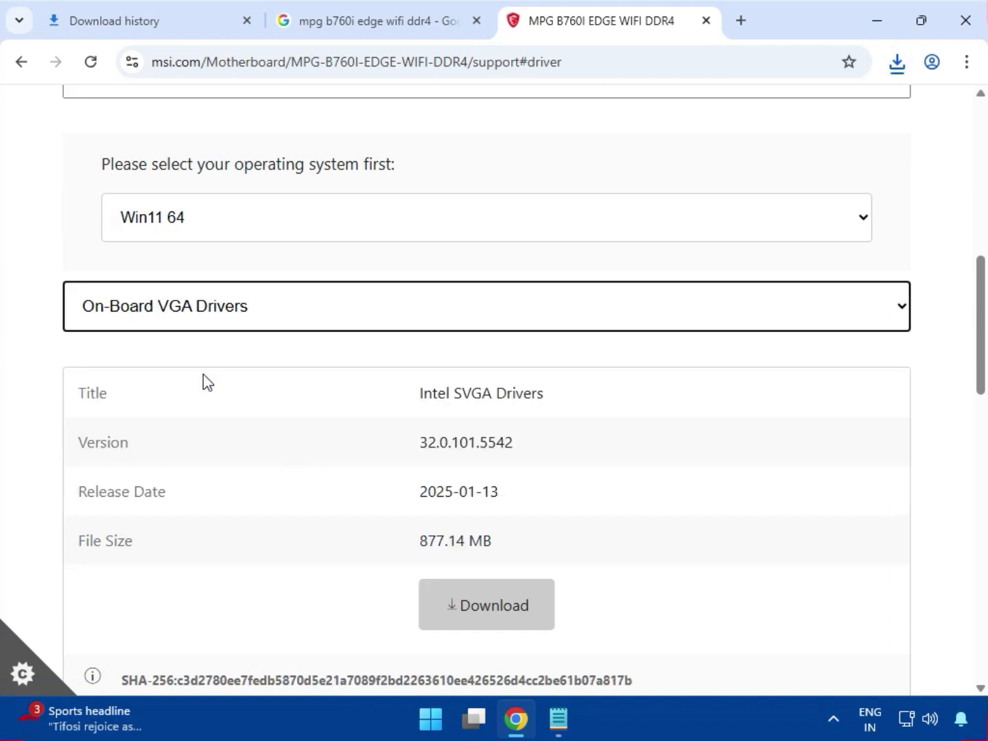
scroll(346, 442, down, 1)
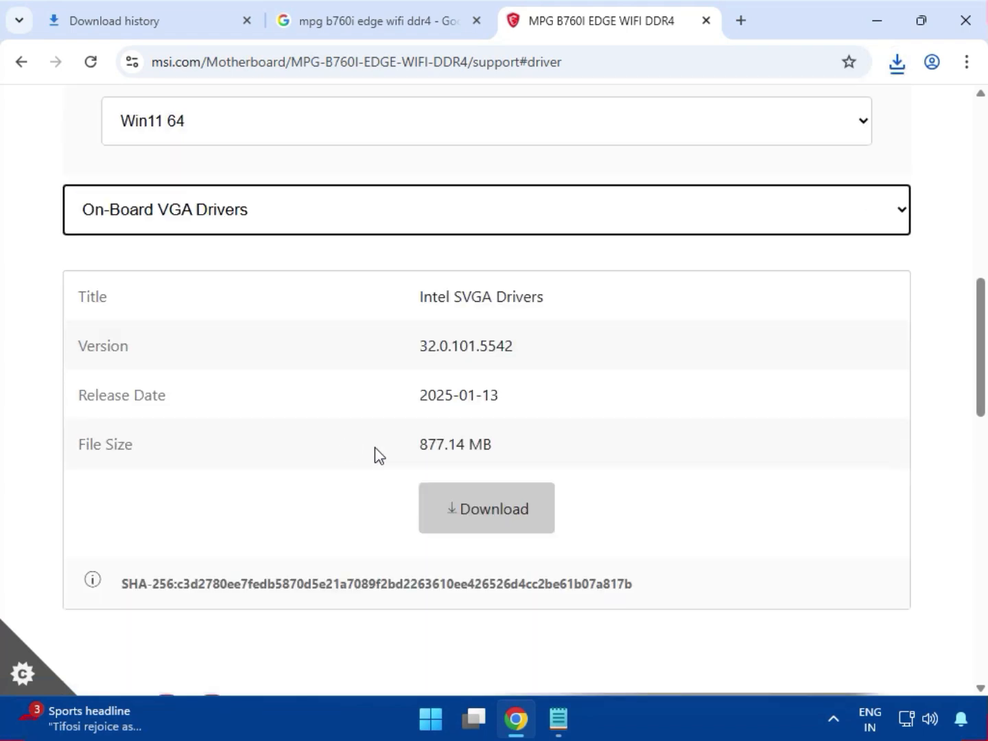
click(480, 506)
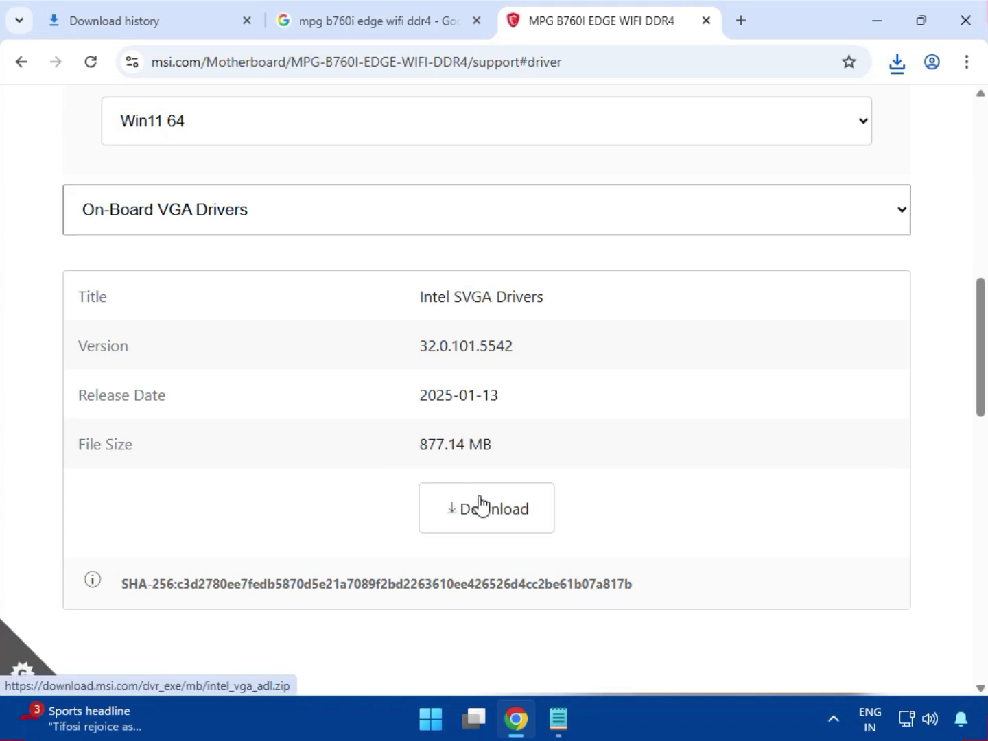
Switch the driver category to On-Board Audio Drivers and download the Realtek HD Universal Driver.
click(252, 227)
click(233, 303)
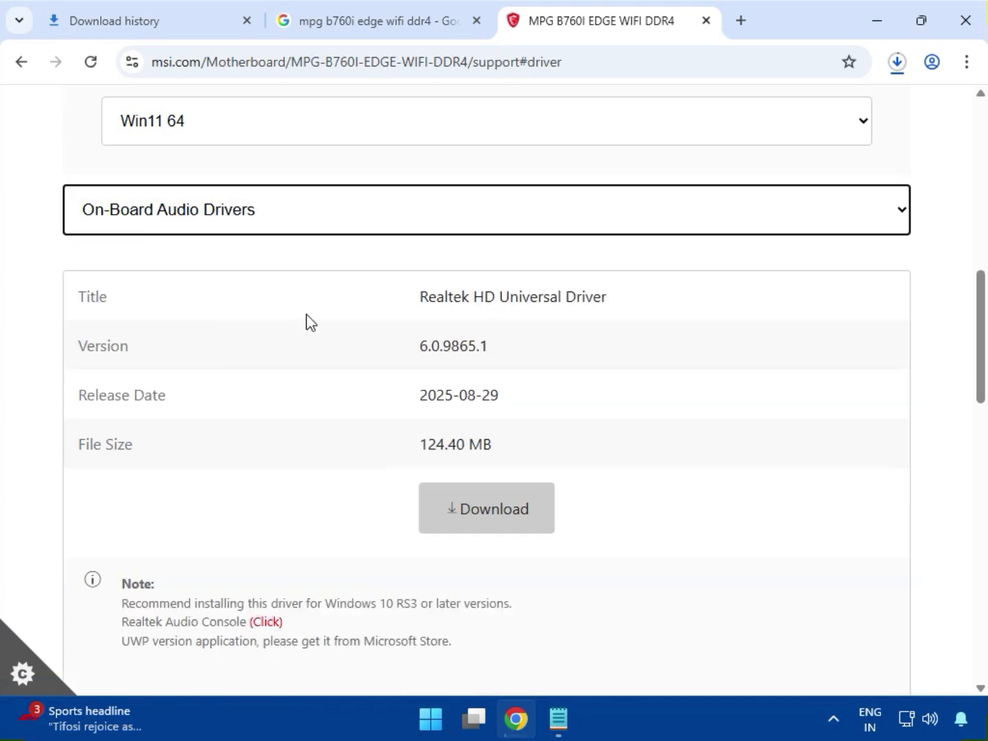
drag(422, 304, 655, 308)
click(526, 512)
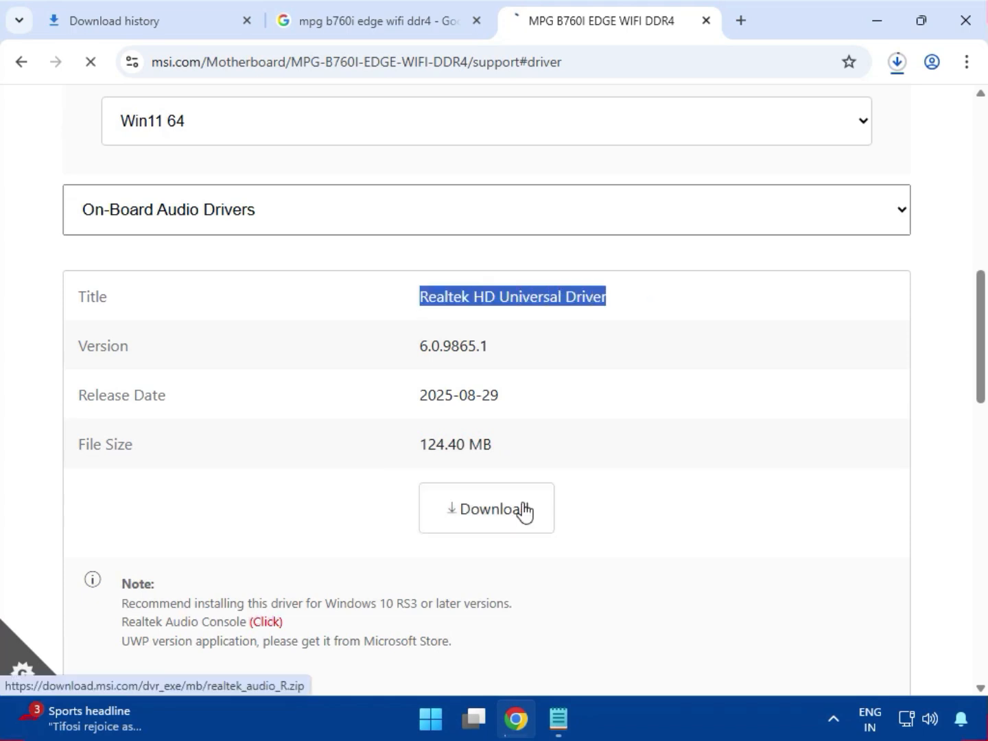
scroll(525, 511, down, 3)
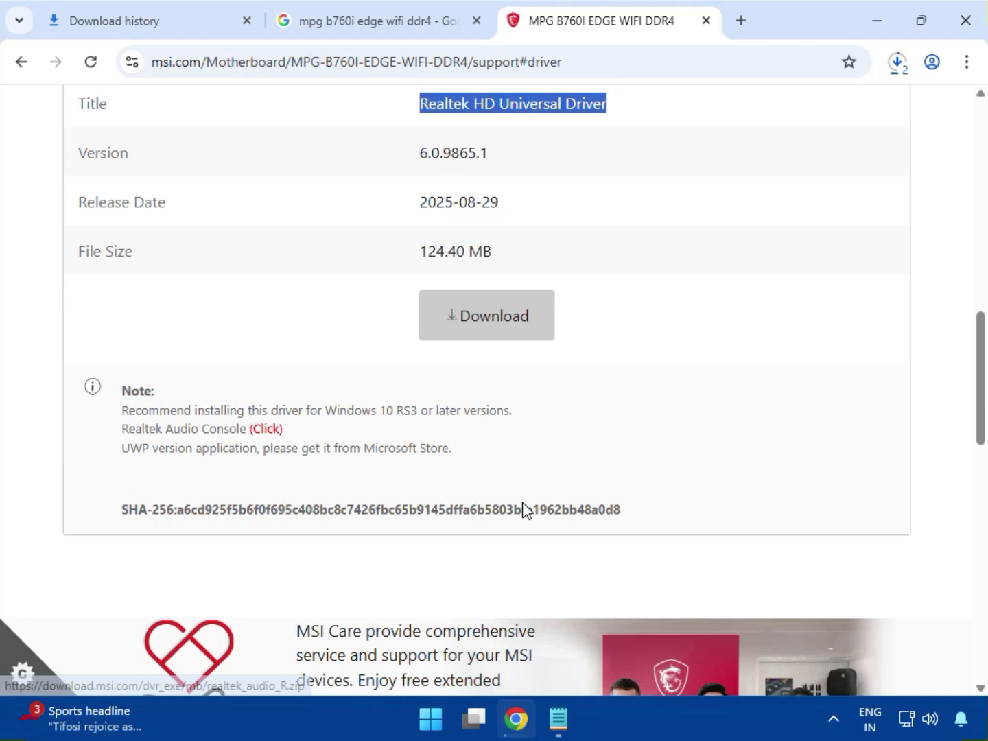
scroll(526, 511, up, 3)
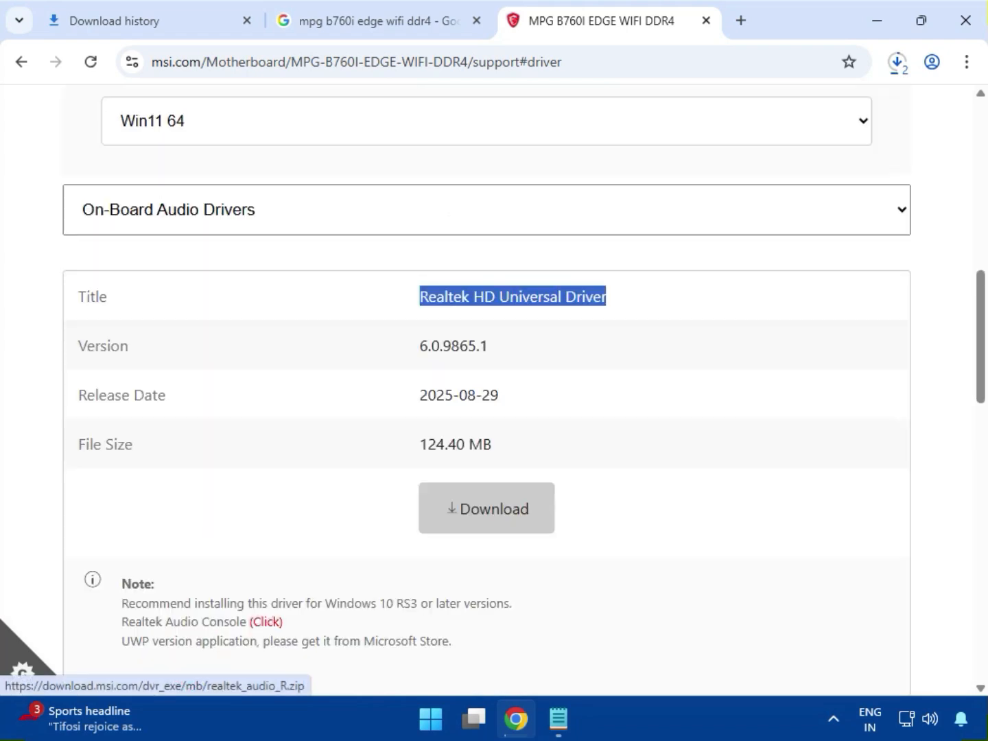
Switch the driver category to LAN Drivers and download the Realtek PCI-E Ethernet Drivers.
click(206, 219)
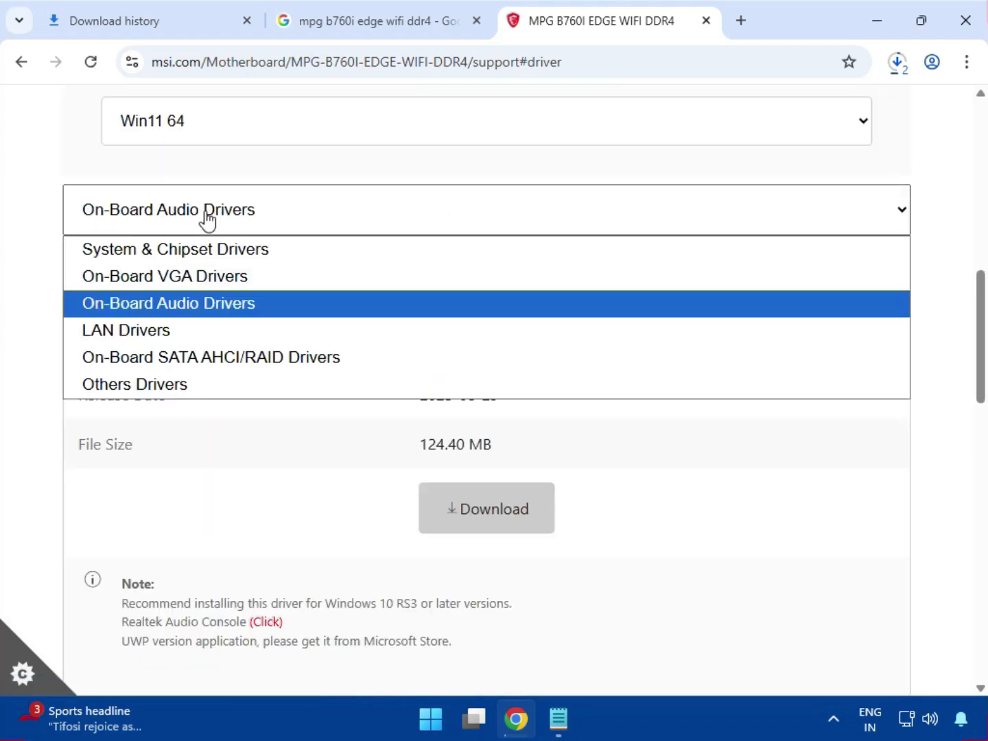
click(176, 333)
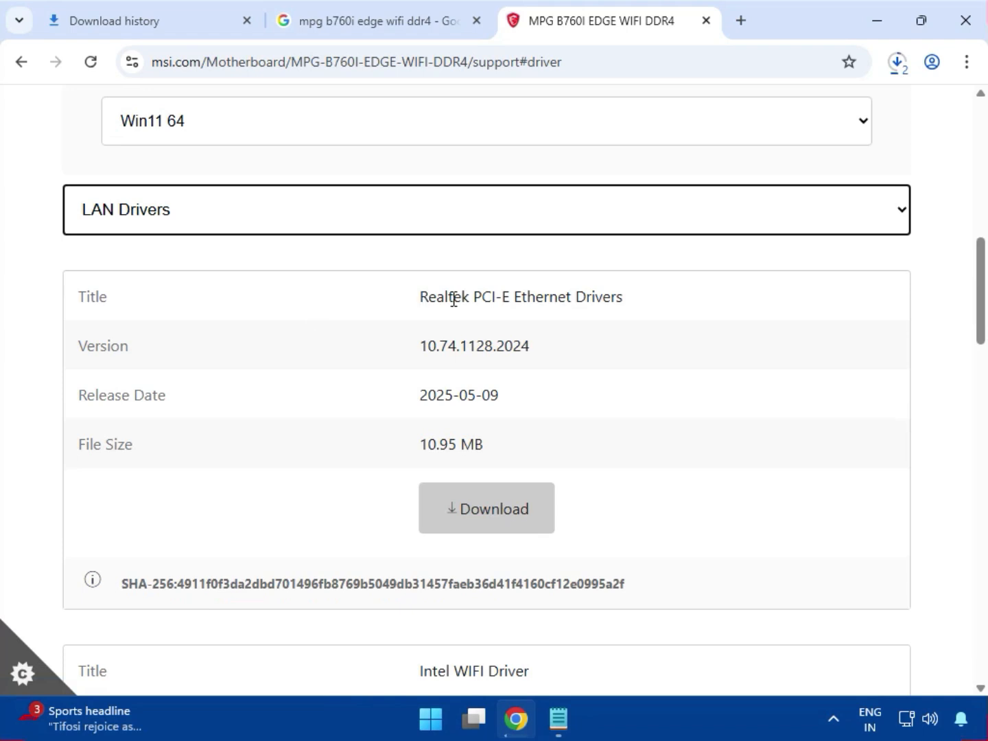
drag(498, 297, 629, 298)
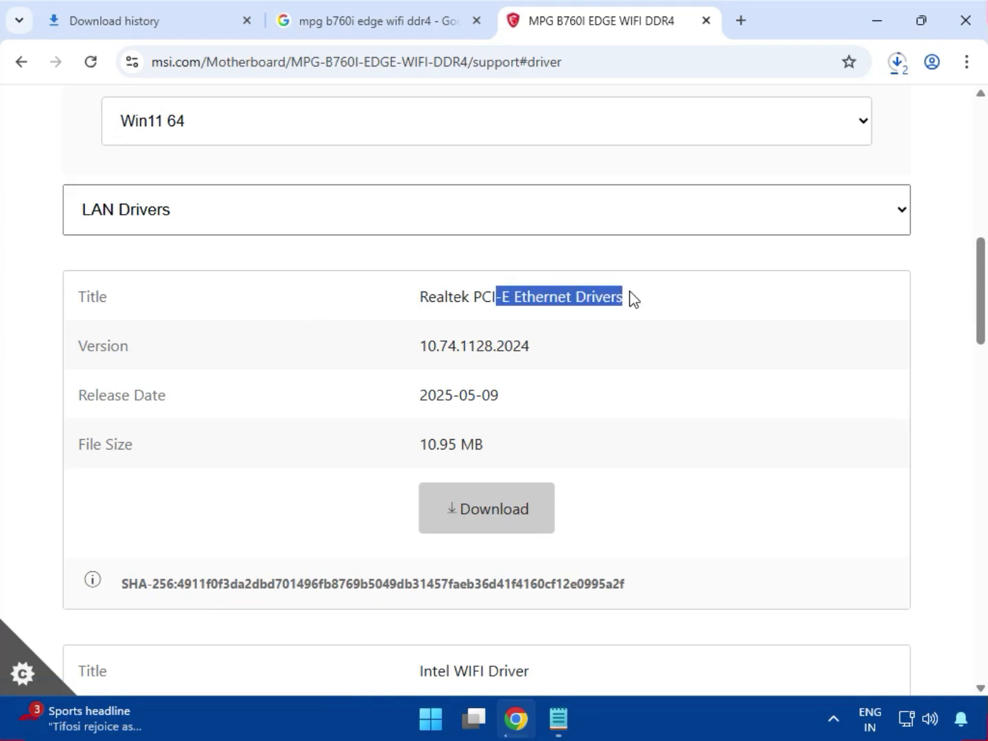
click(506, 506)
Download the Intel WIFI Driver from the LAN Drivers list.
scroll(491, 477, down, 3)
drag(456, 477, 530, 476)
scroll(542, 492, down, 1)
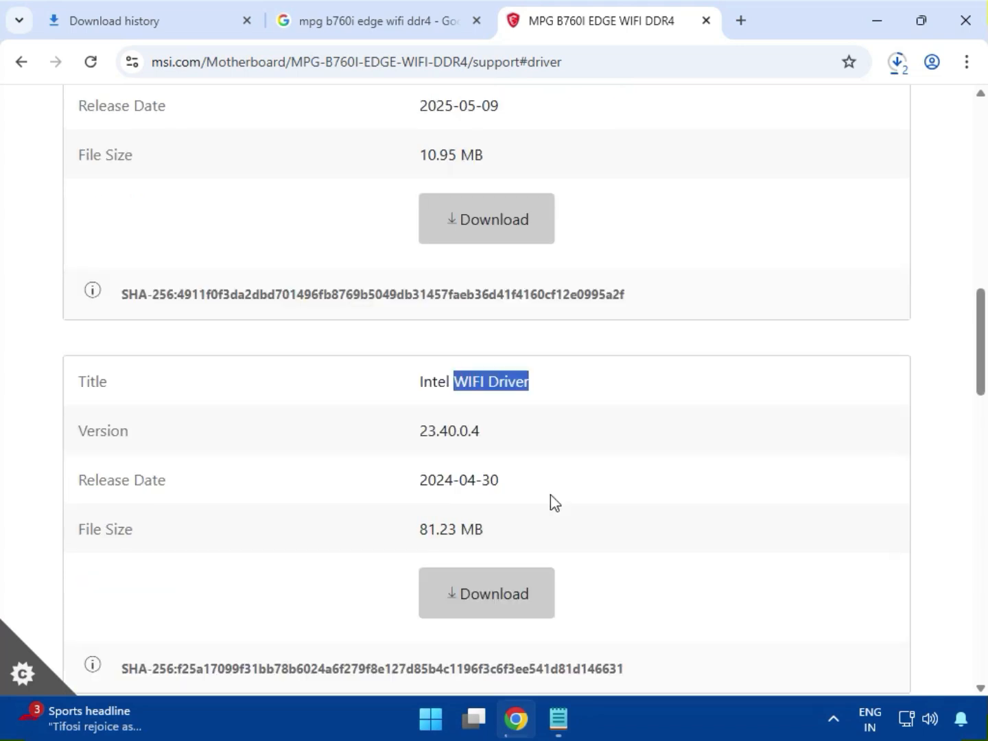
click(485, 588)
Download the BlueTooth Driver from the LAN Drivers list.
scroll(583, 534, down, 1)
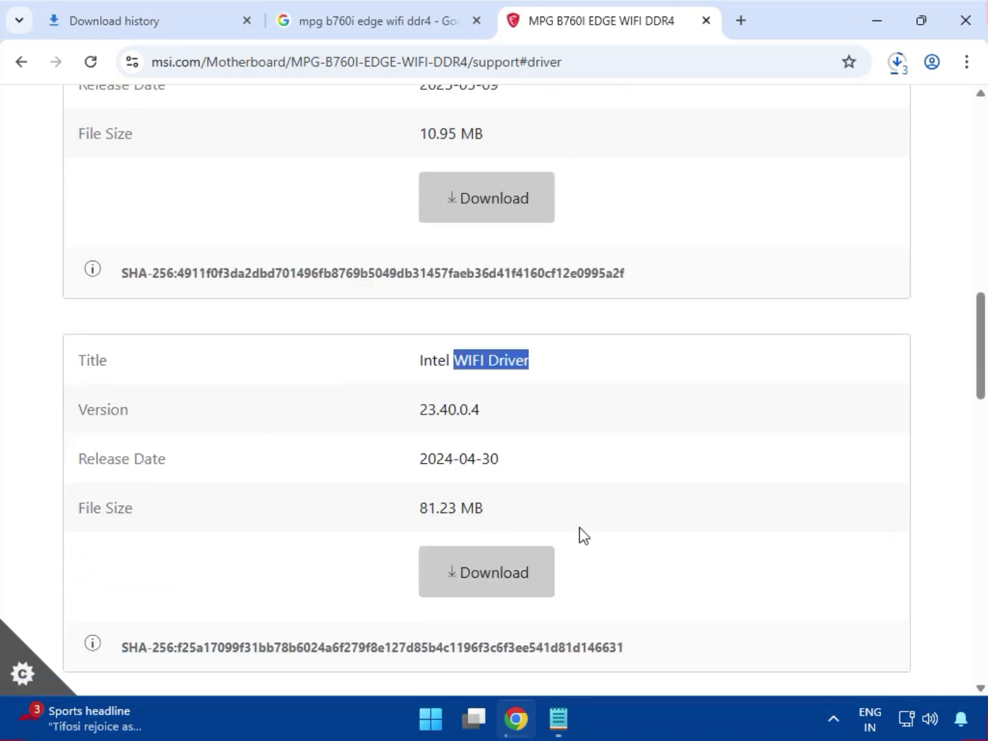
scroll(583, 535, down, 3)
scroll(583, 534, down, 1)
drag(420, 466, 556, 487)
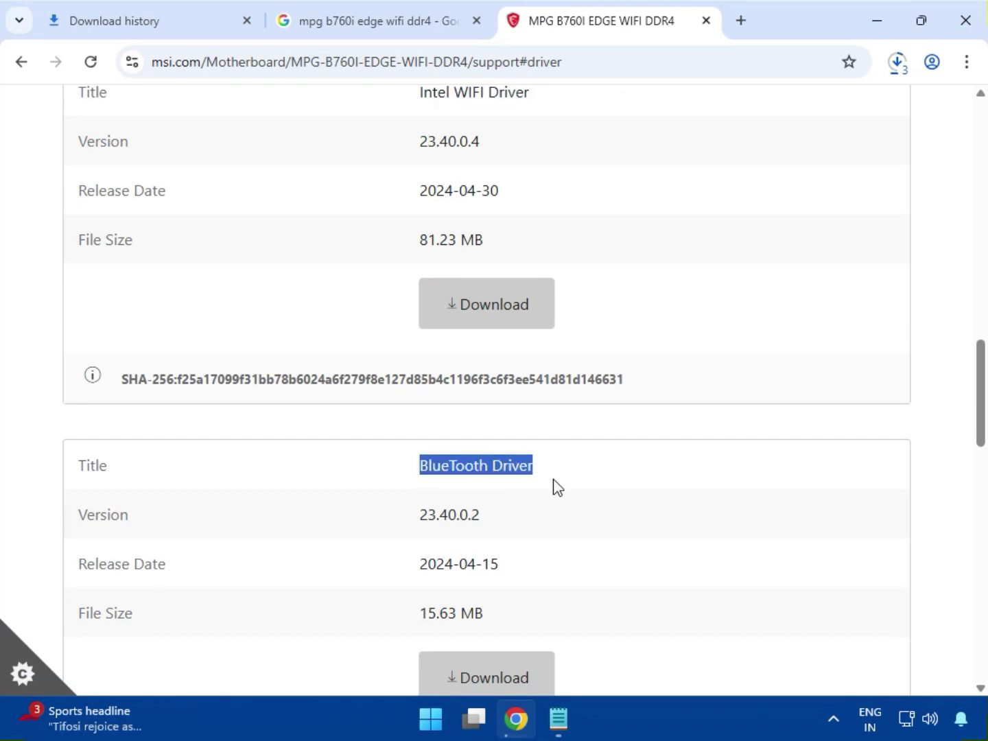
click(510, 678)
Open the full download history and show bt_drivers (3).zip in its folder.
scroll(517, 621, up, 5)
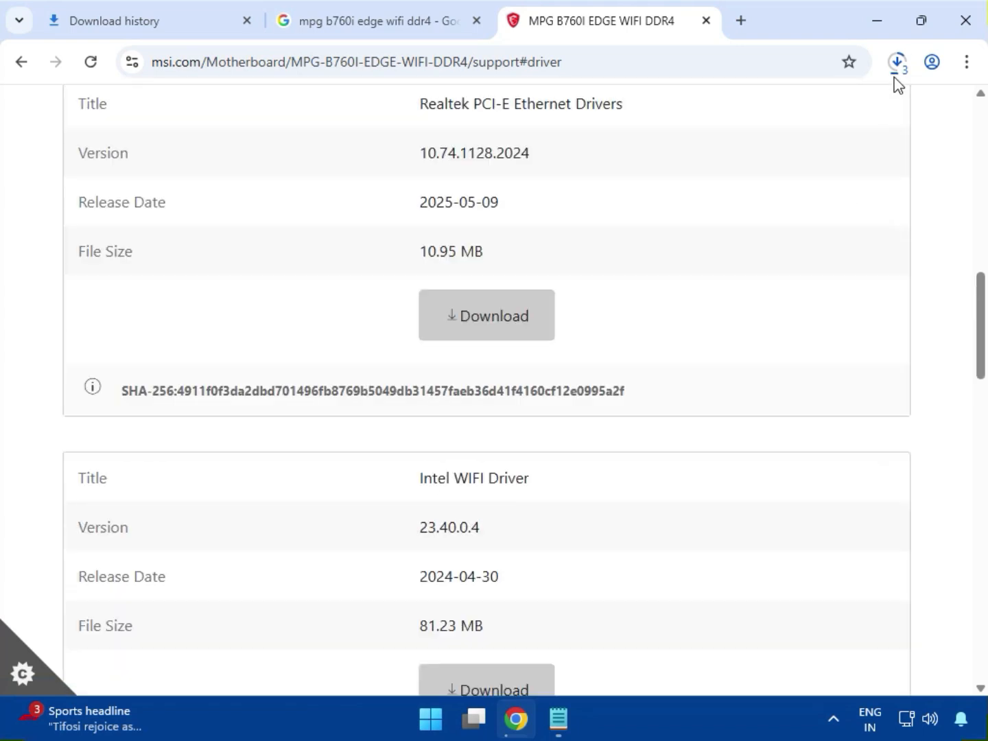
click(895, 69)
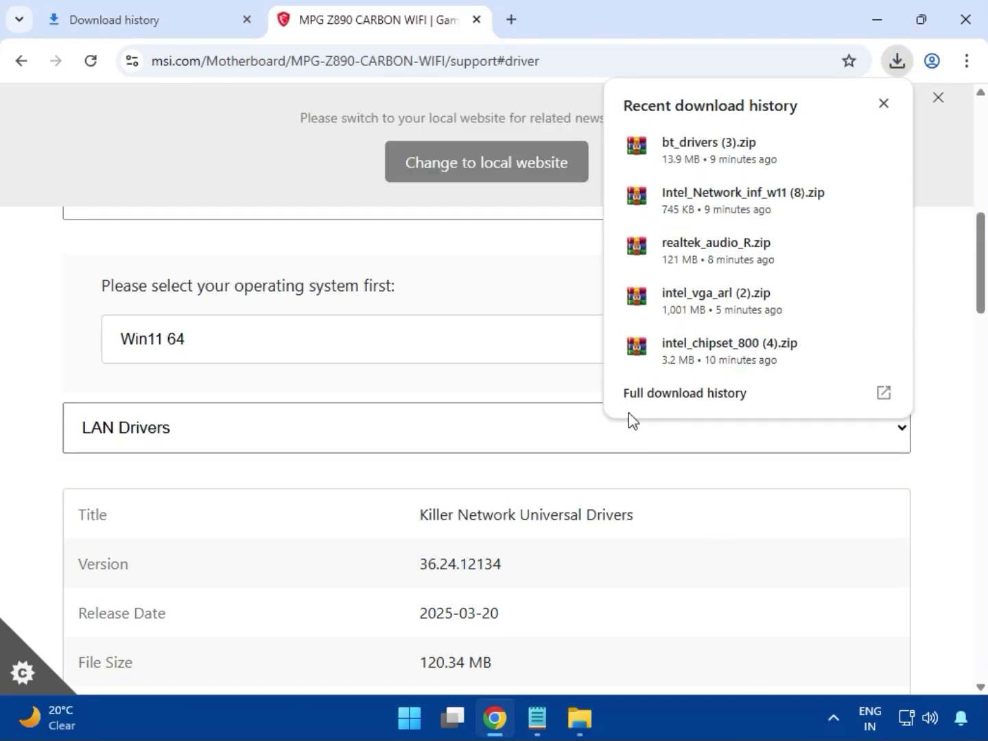
click(663, 402)
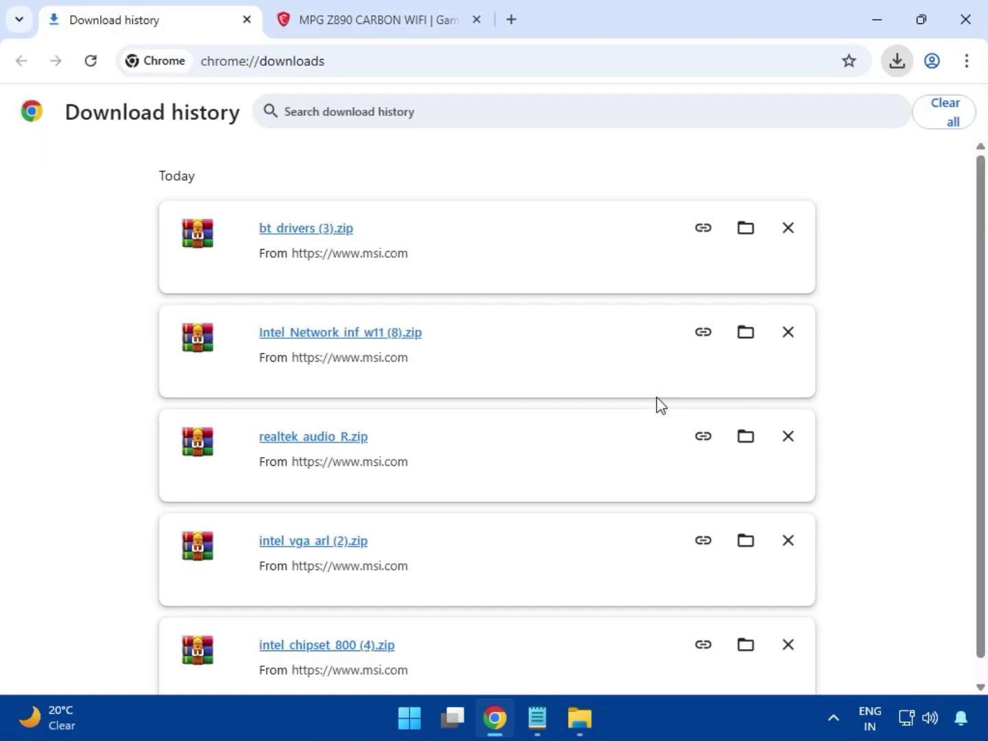
click(743, 232)
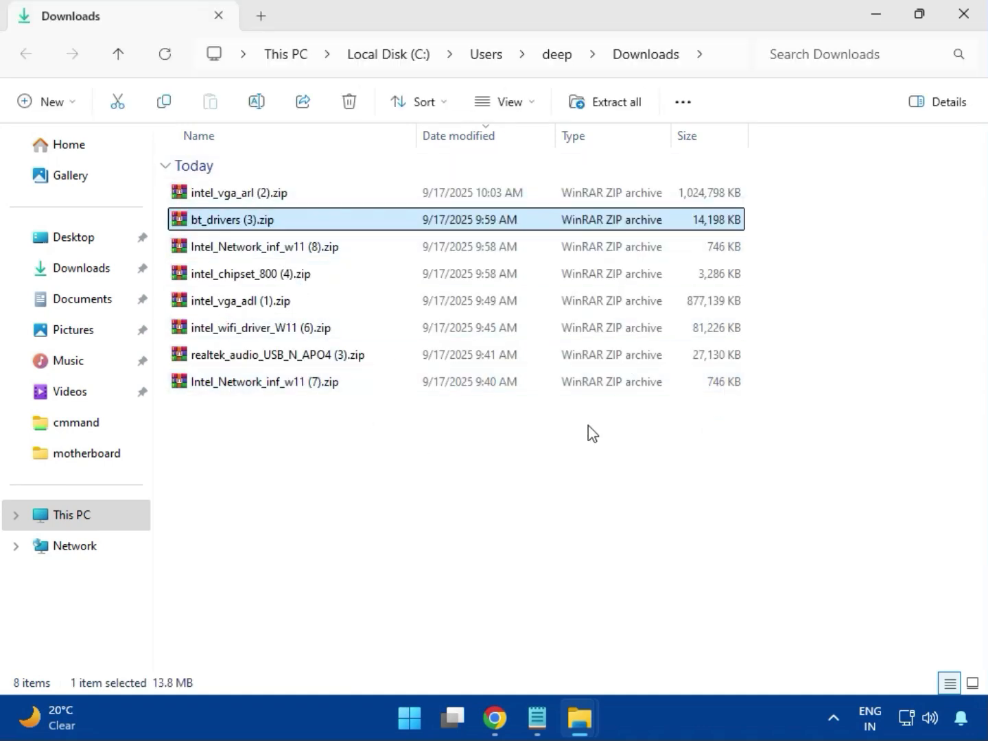
Open intel_vga_arl (2).zip and launch Installer.exe from its Intel VGA Driver_32.0.101.6629 folder.
click(276, 202)
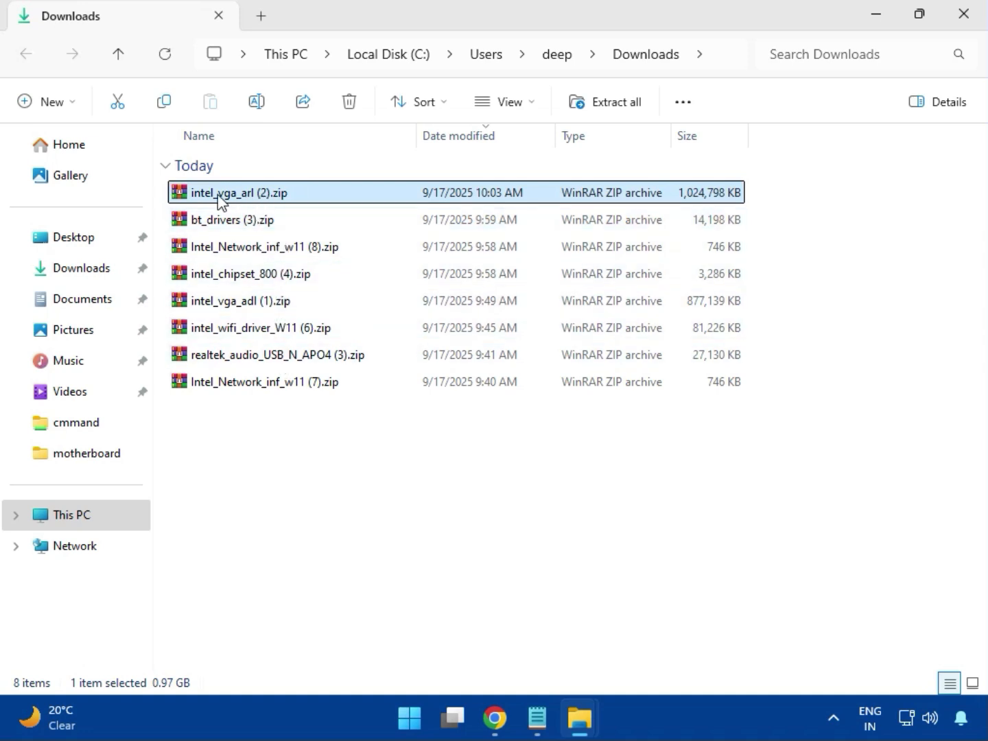
double_click(271, 195)
click(175, 270)
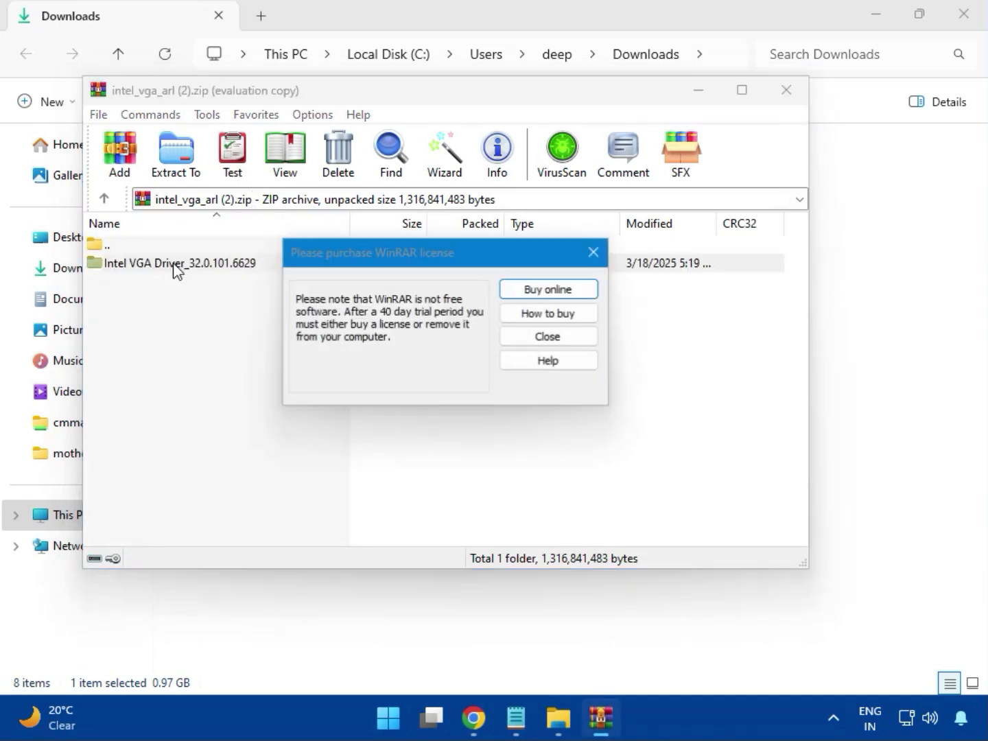
click(593, 253)
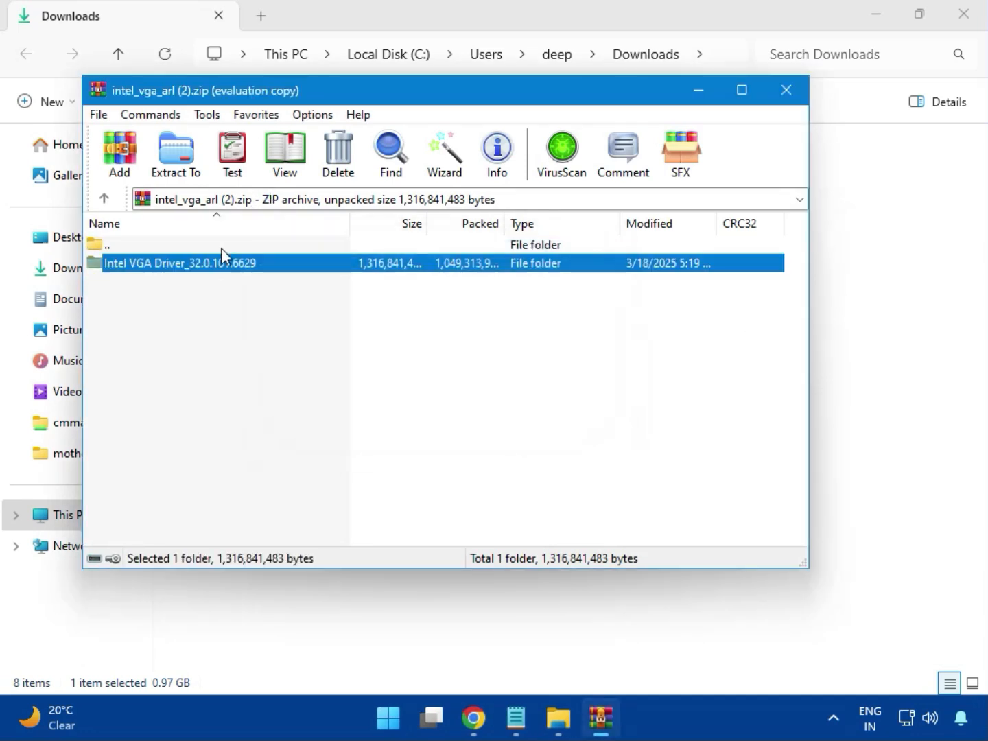
double_click(206, 264)
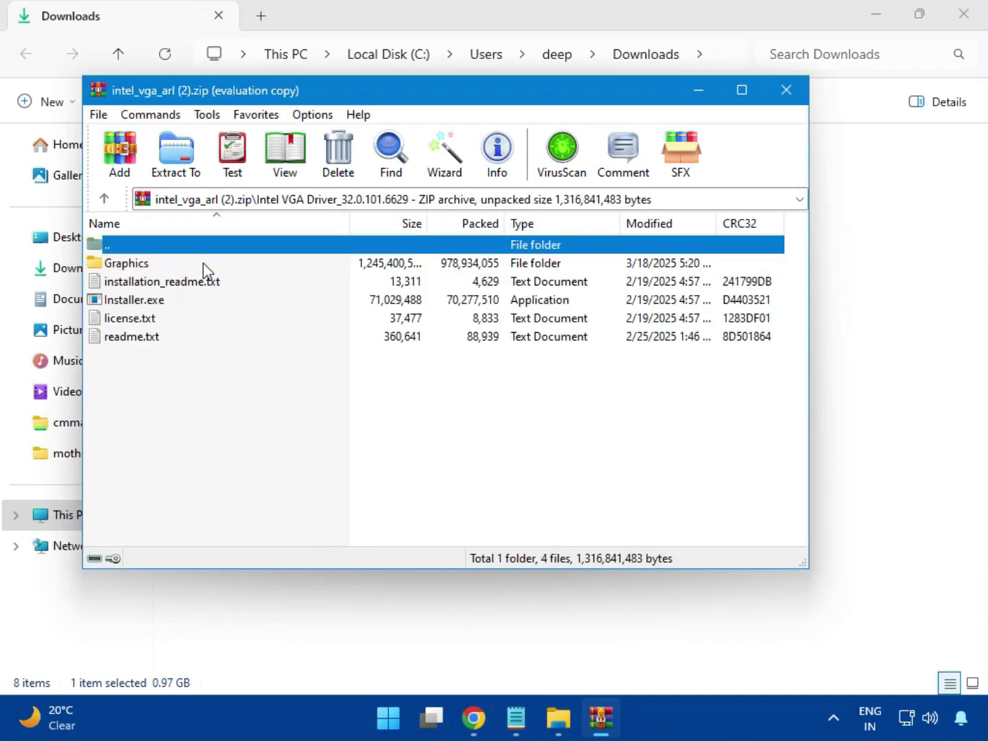
click(165, 304)
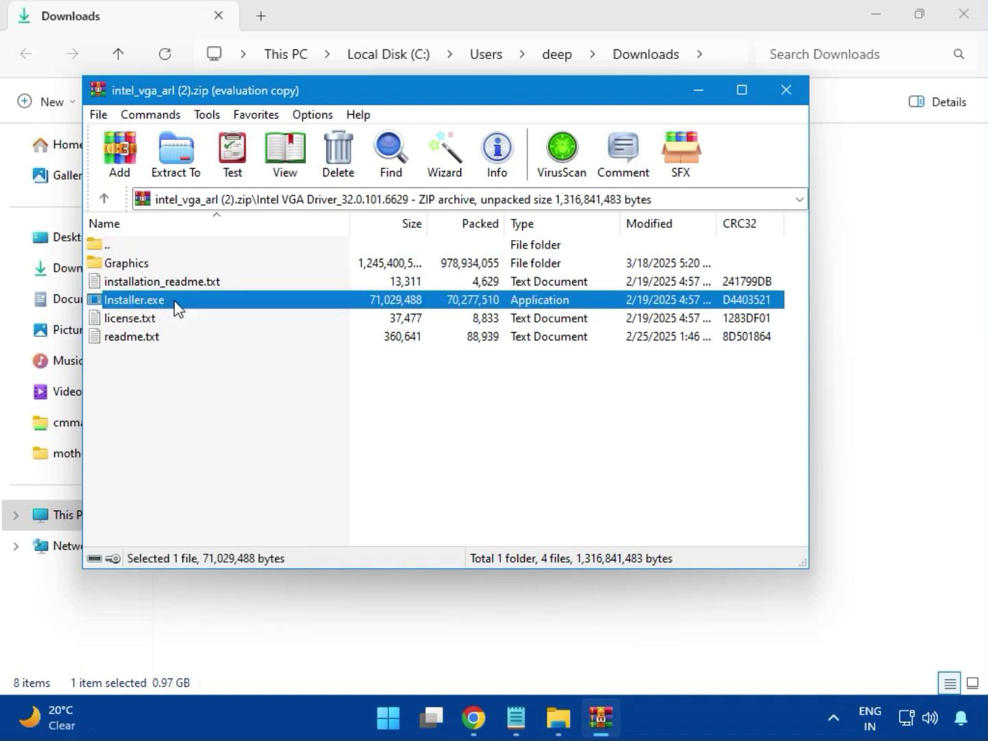
double_click(193, 302)
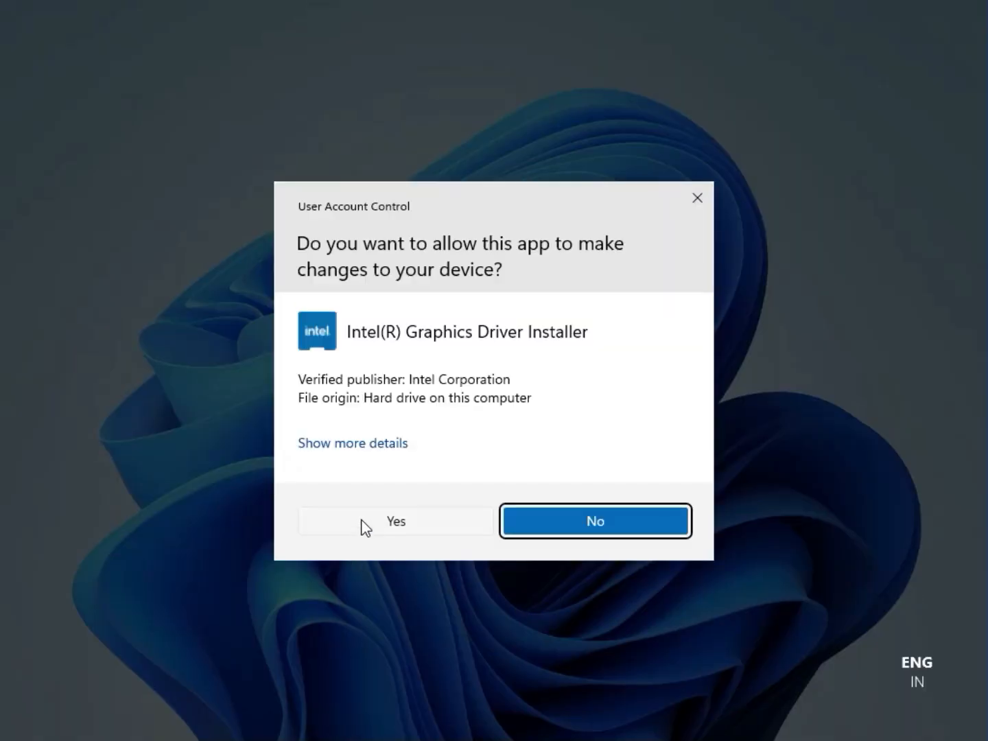
Allow the Intel Graphics Driver Installer to make changes, try to install the graphics driver, and close the archive.
click(382, 523)
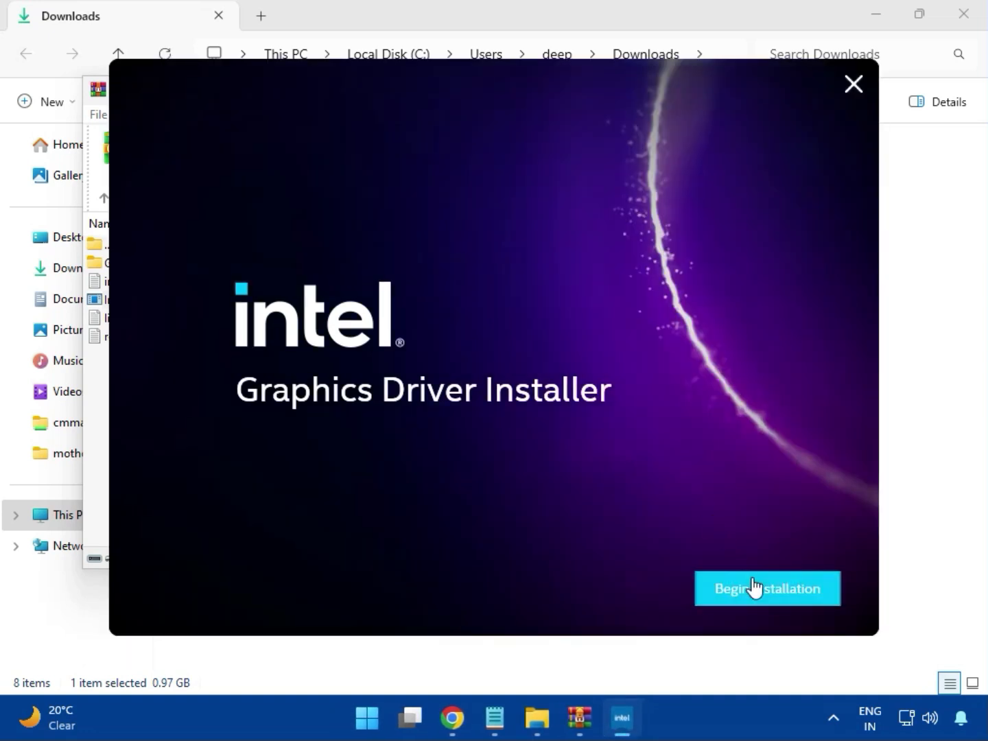
click(755, 588)
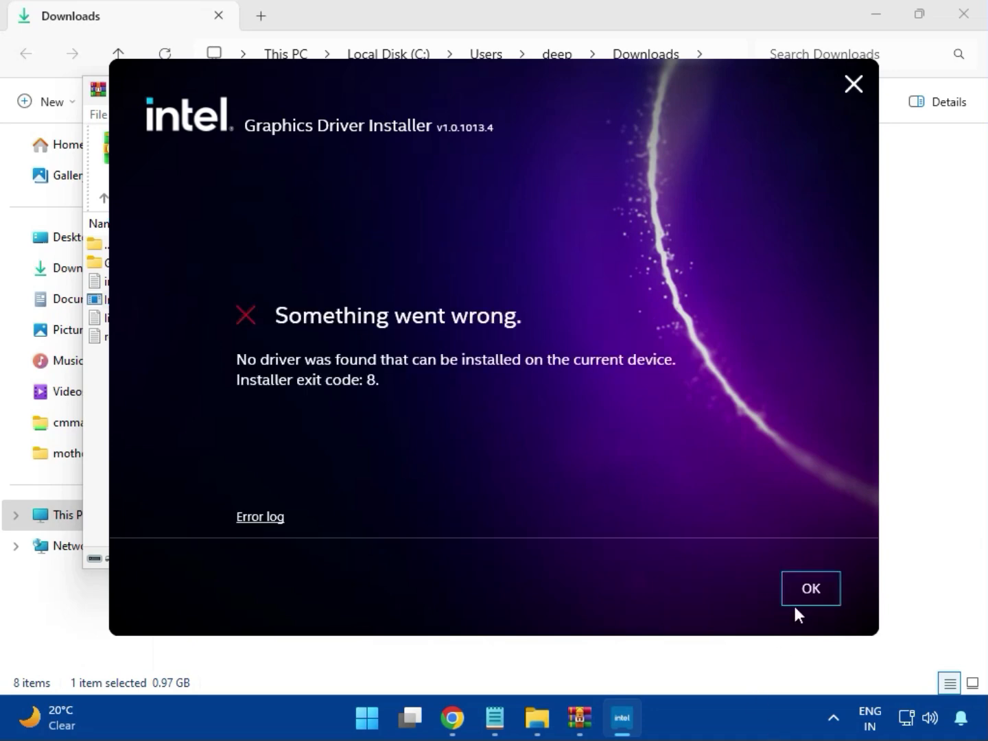
click(799, 598)
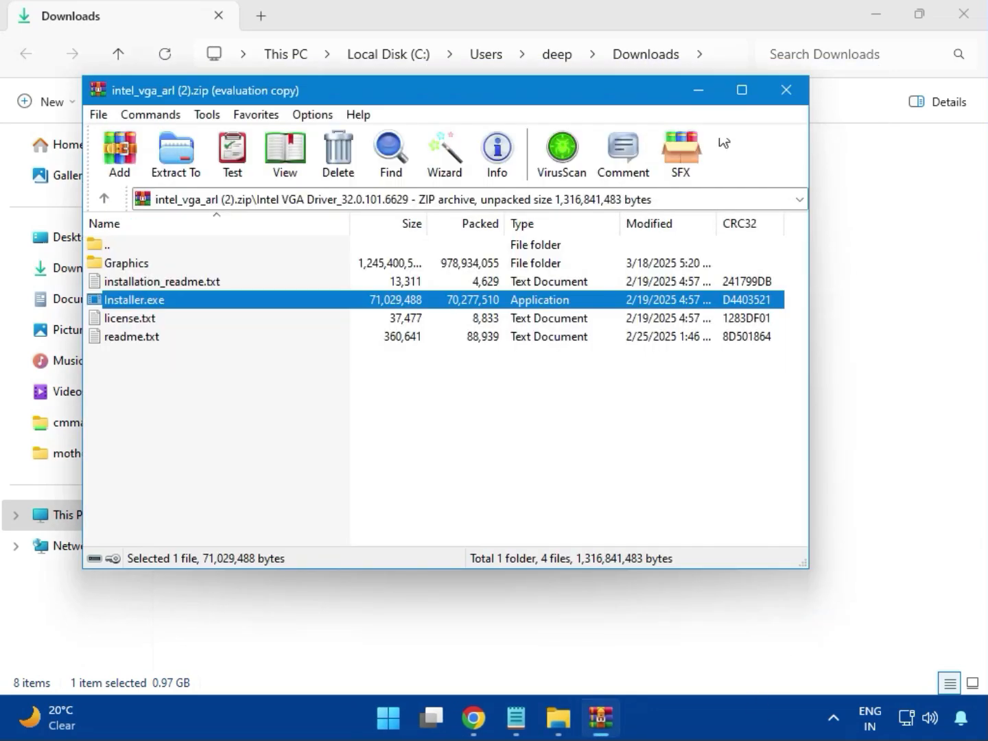
click(781, 86)
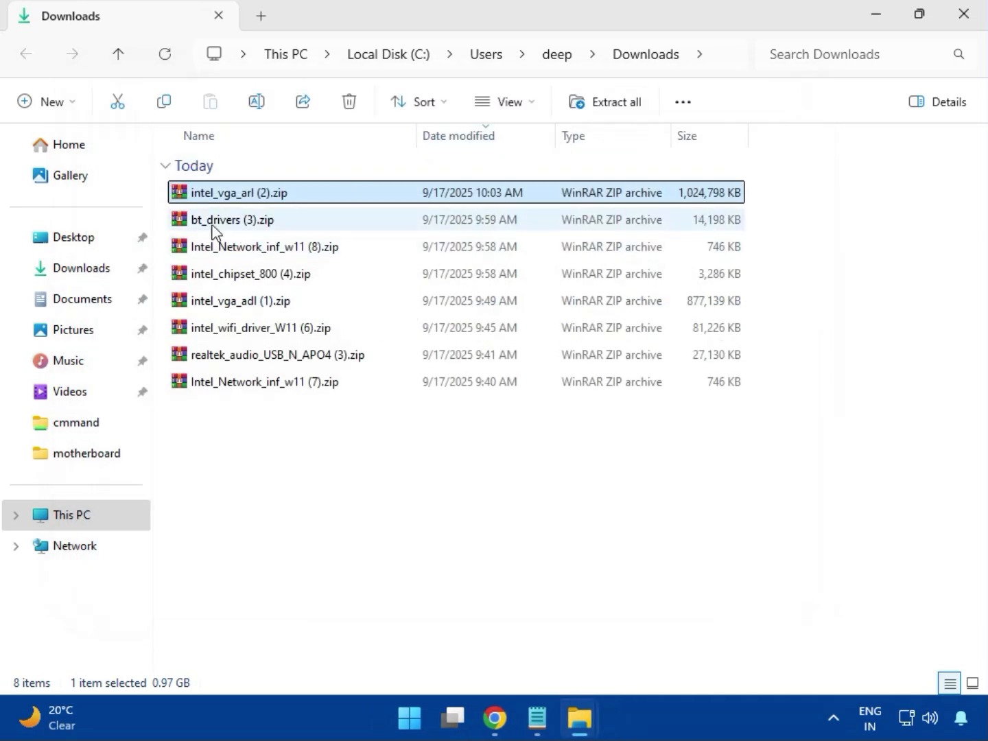
Open bt_drivers (3).zip and launch Intel Bluetooth.msi from its Intel BlueTooth Driver_23.70.0.2 folder.
click(192, 228)
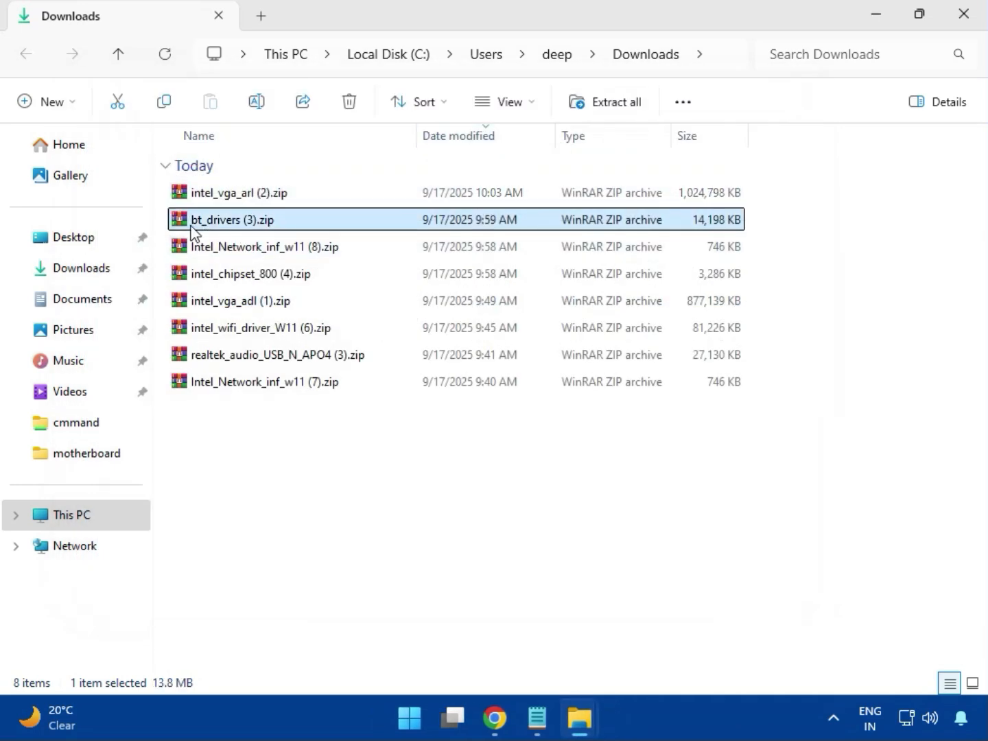
double_click(238, 219)
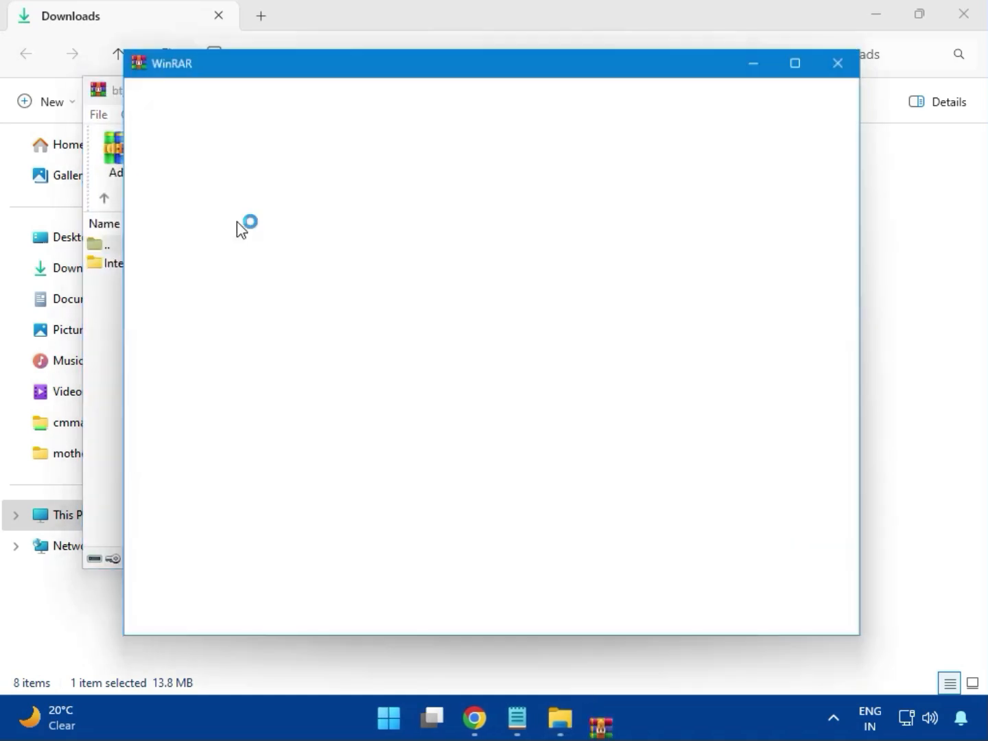
click(855, 53)
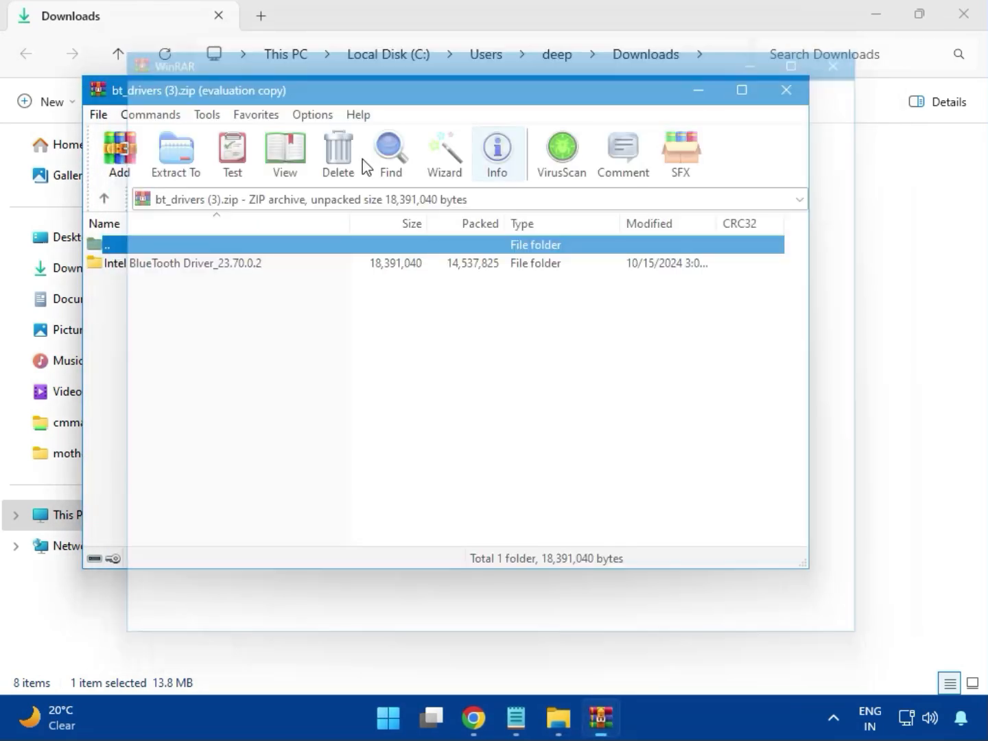
click(113, 265)
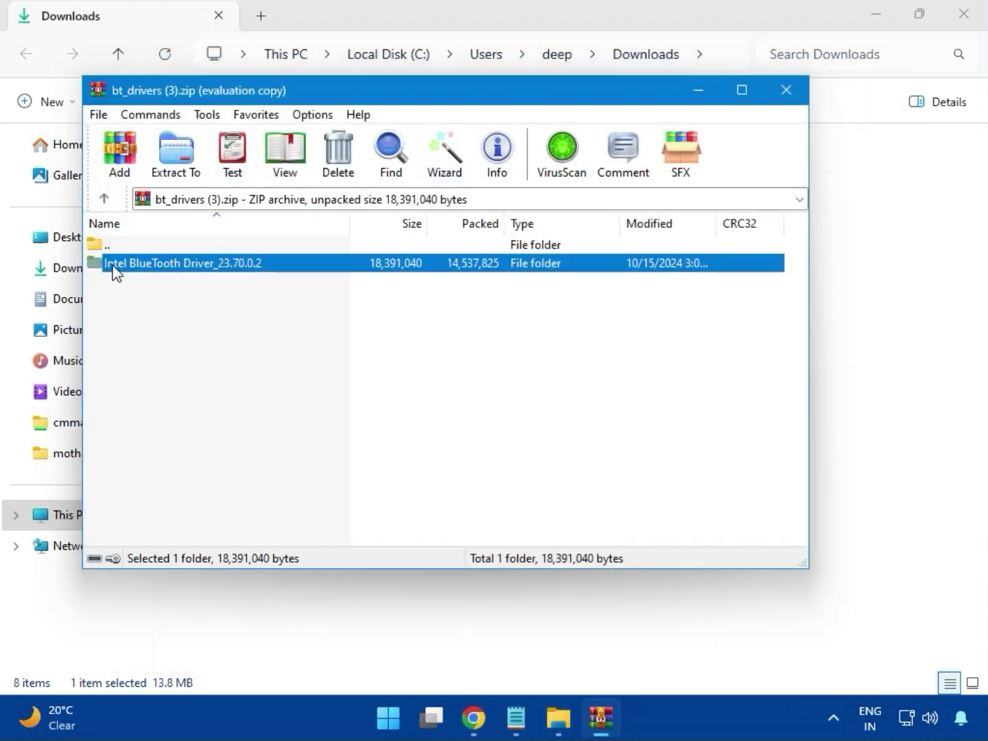
double_click(183, 265)
double_click(164, 266)
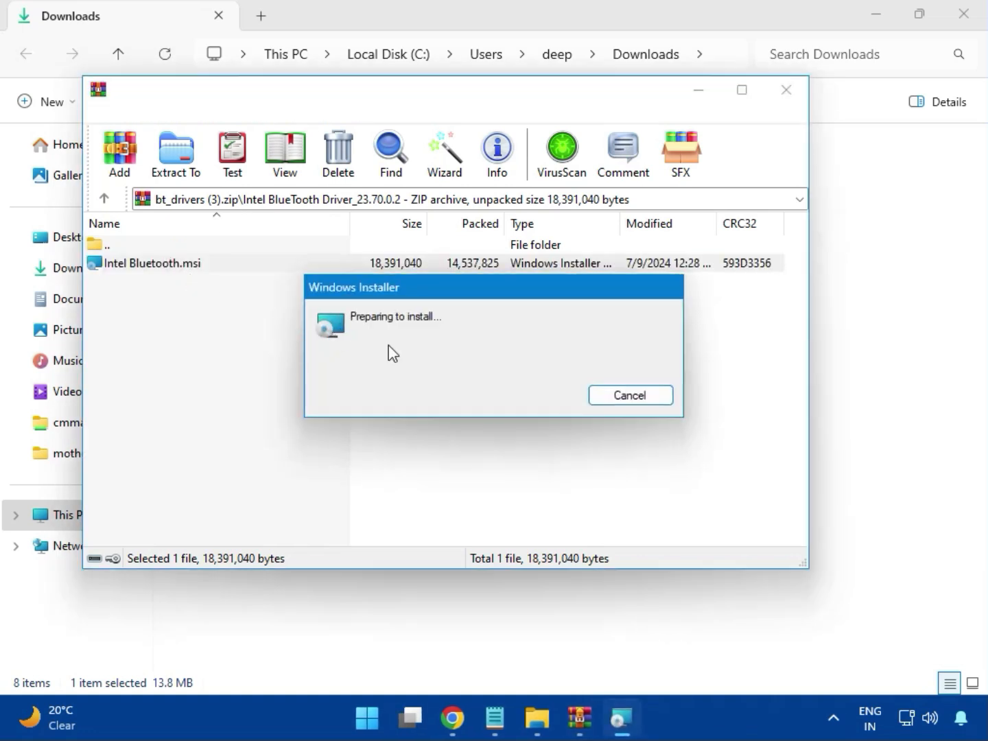
Accept the license and install Intel Wireless Bluetooth with the Typical setup, finishing the wizard and closing the archive.
click(594, 507)
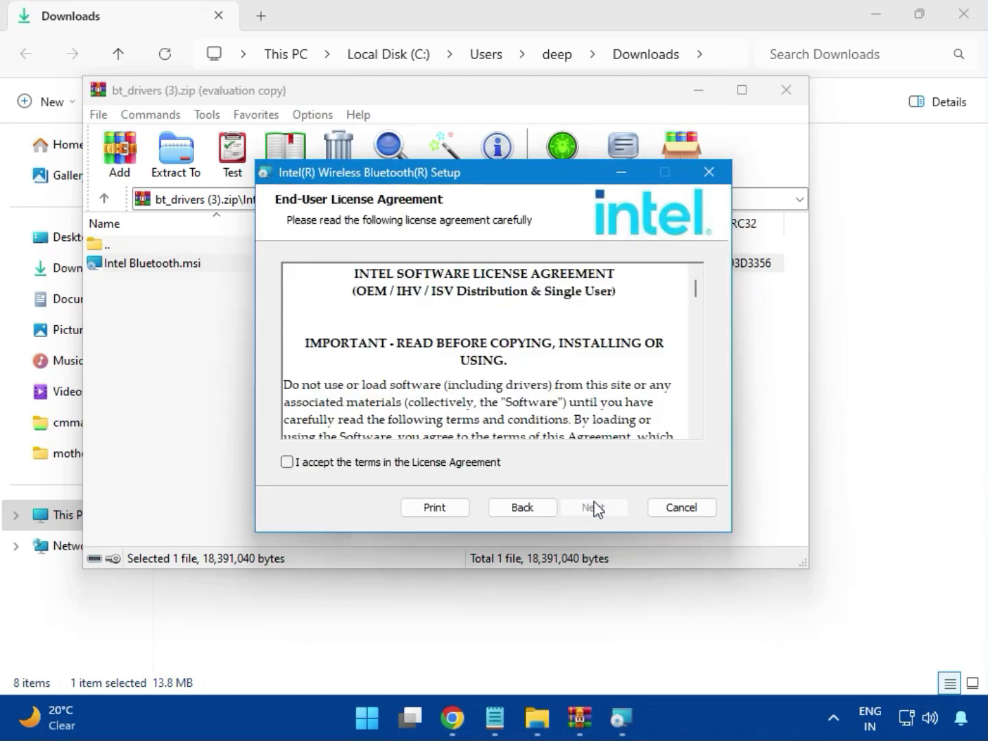
click(346, 466)
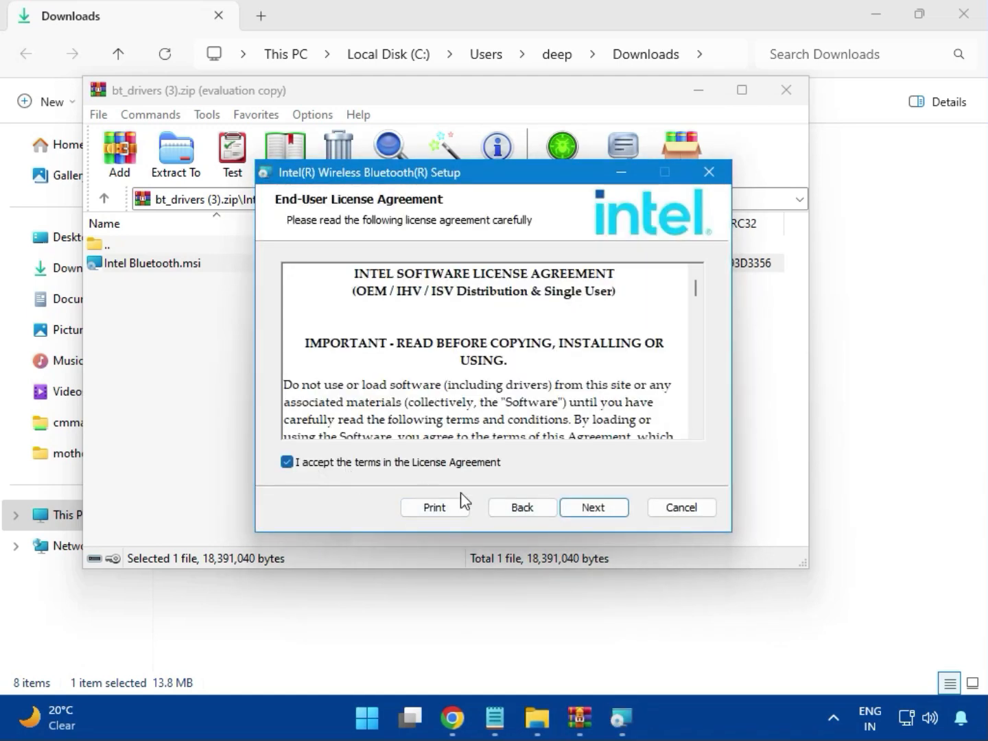
click(592, 508)
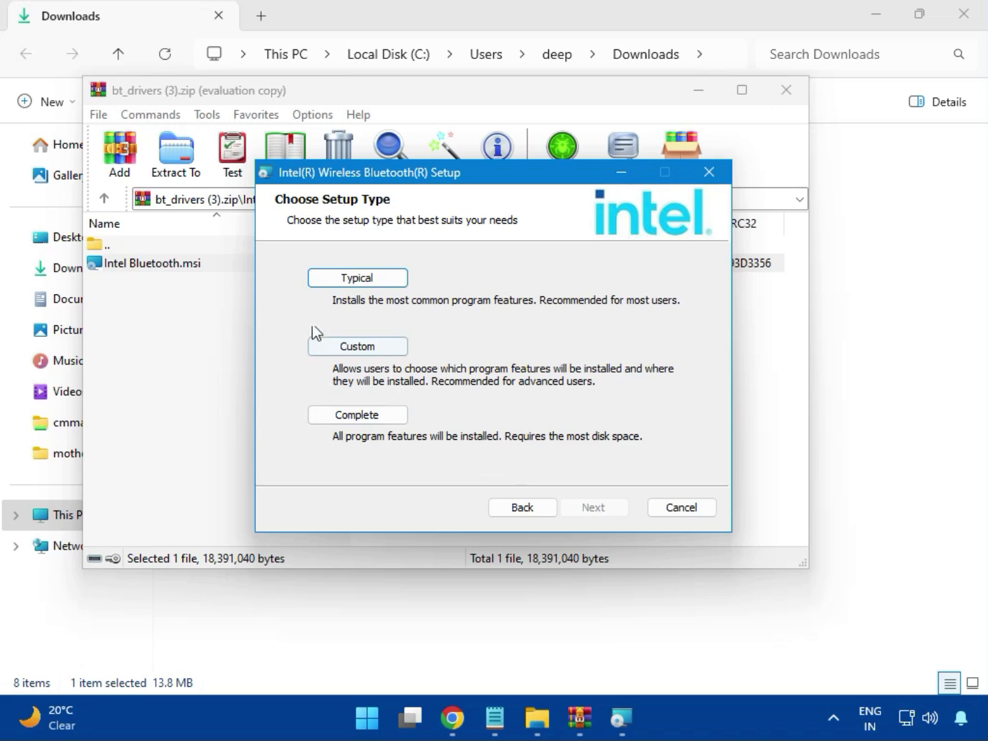
click(341, 280)
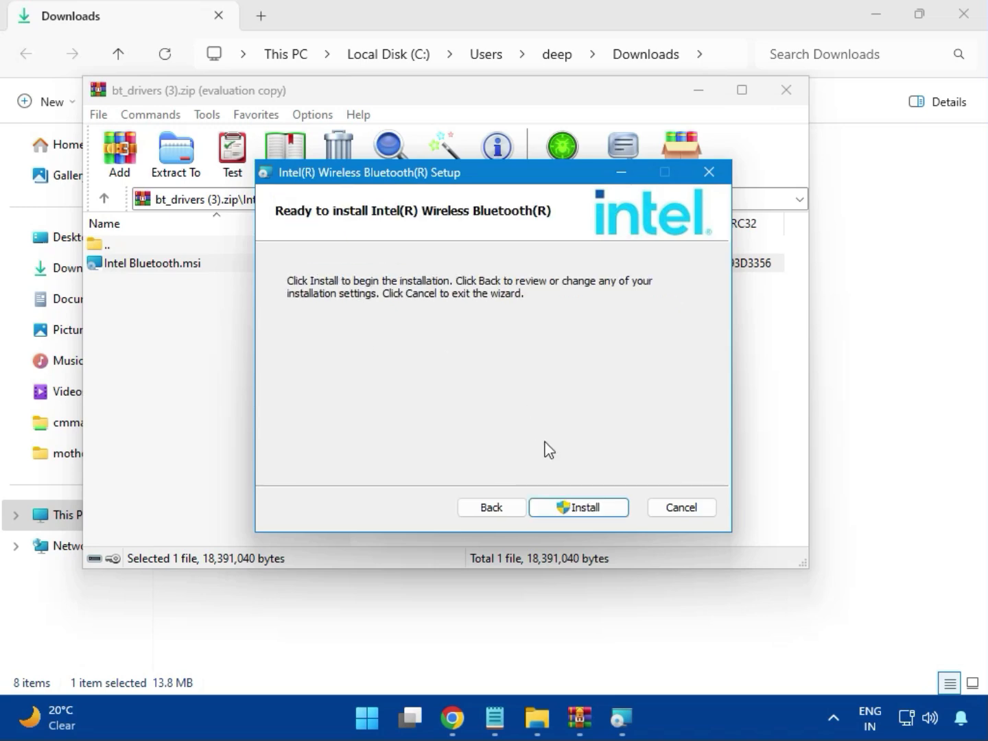
click(567, 506)
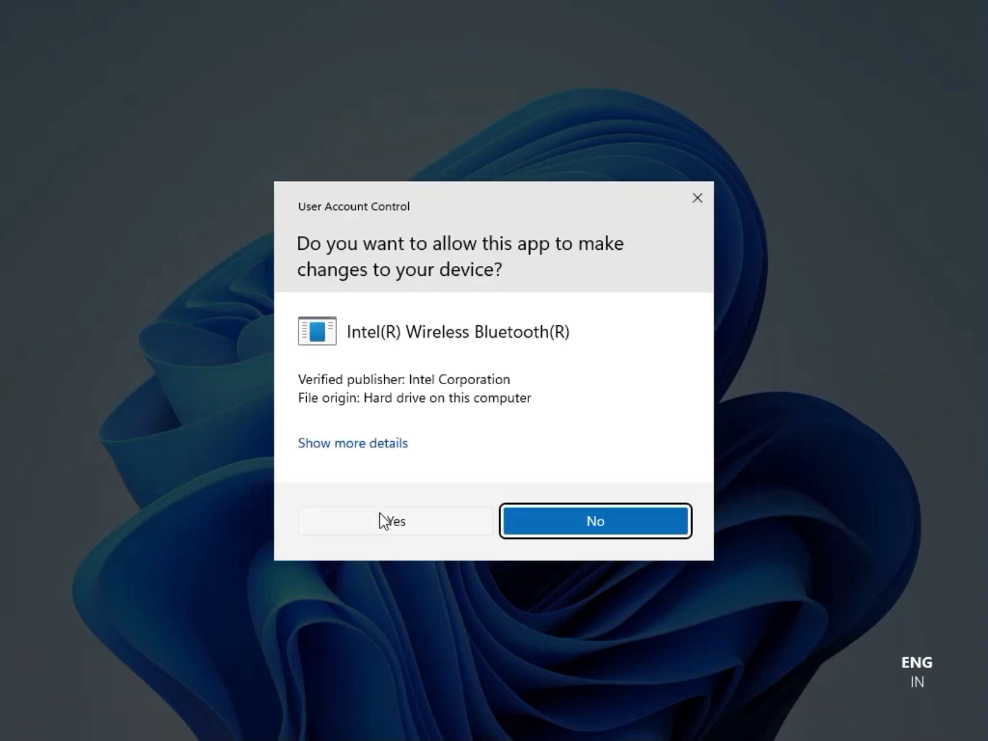
click(381, 521)
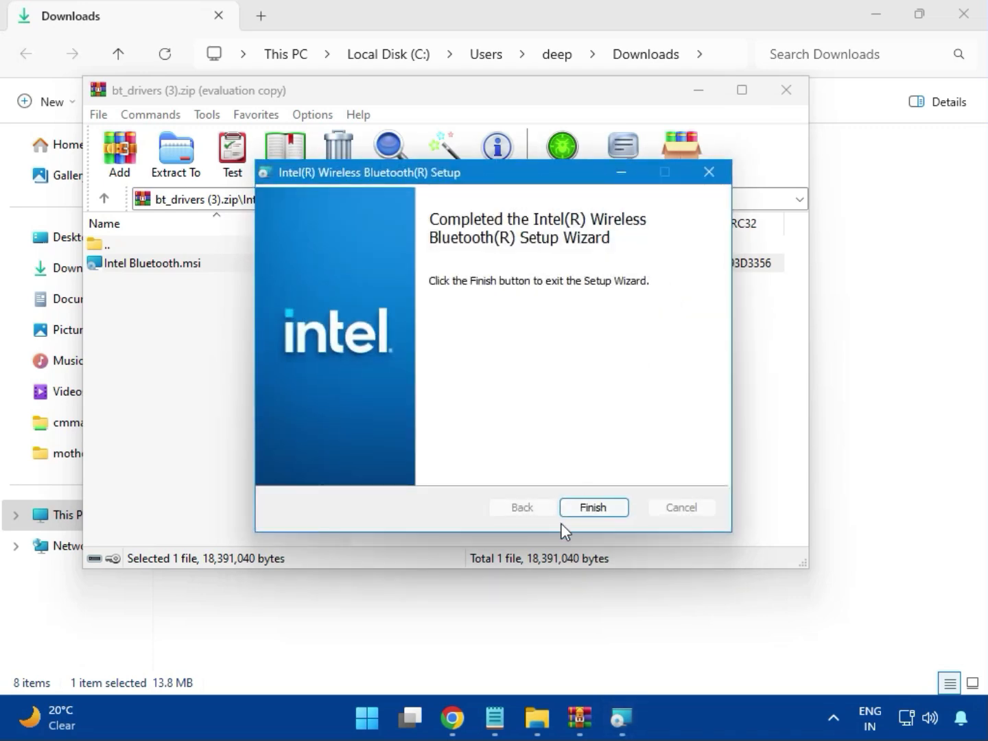
click(595, 510)
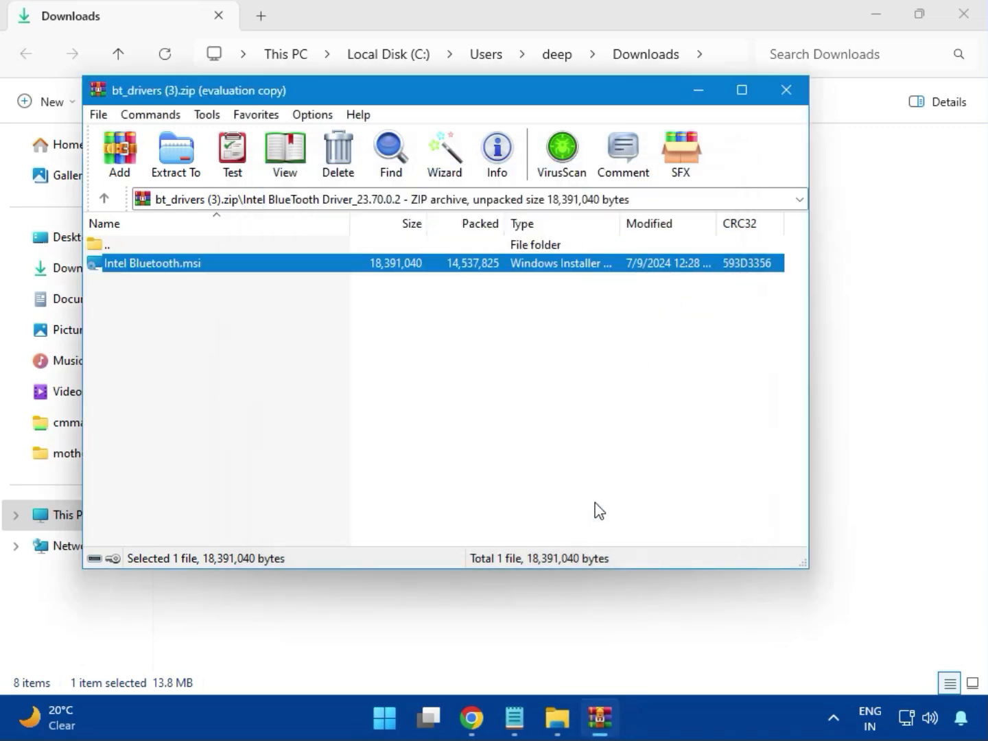
click(796, 102)
Open Intel_Network_inf_w11 (8).zip and launch MSI SetupDrv64.exe from its W11 folder.
click(258, 256)
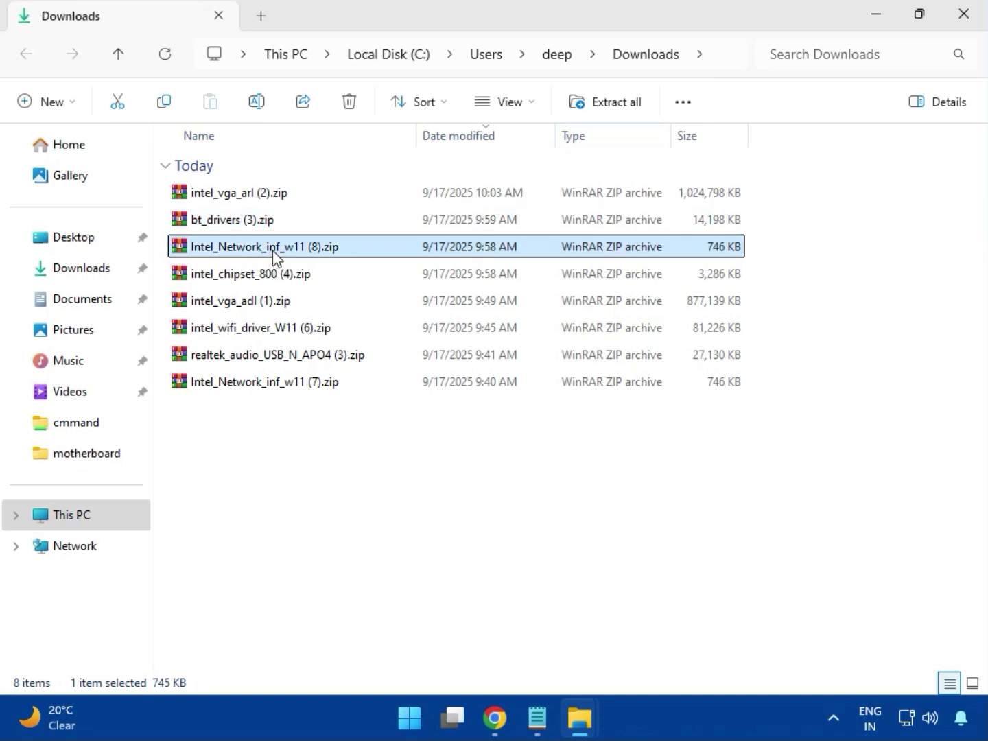
double_click(273, 249)
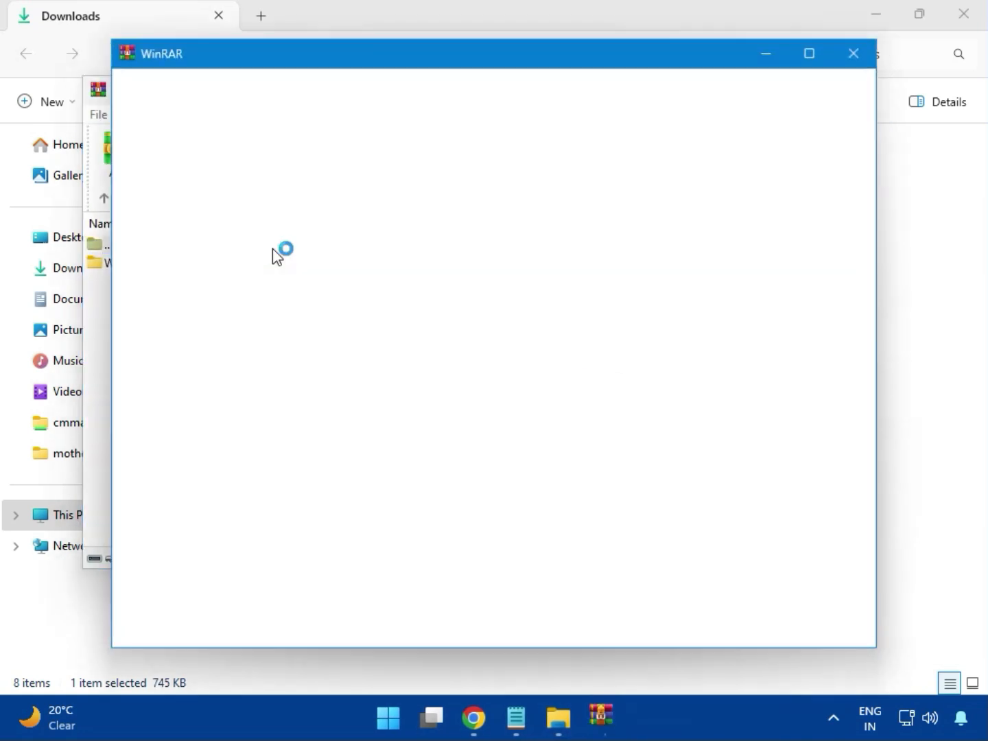
click(853, 55)
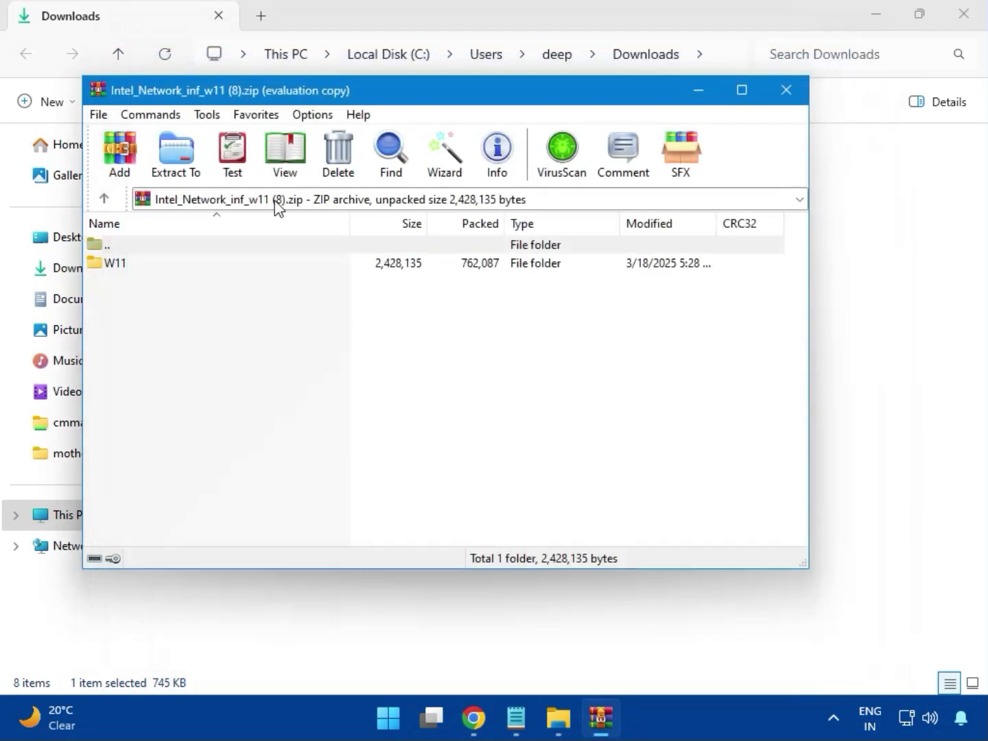
click(119, 269)
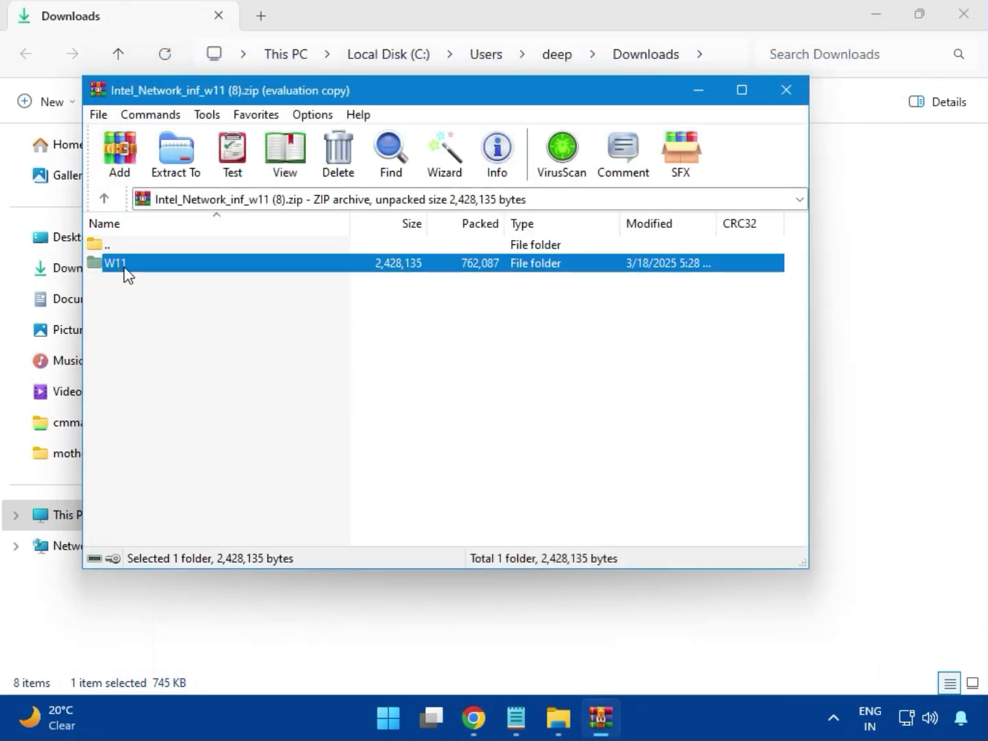
double_click(122, 270)
double_click(183, 339)
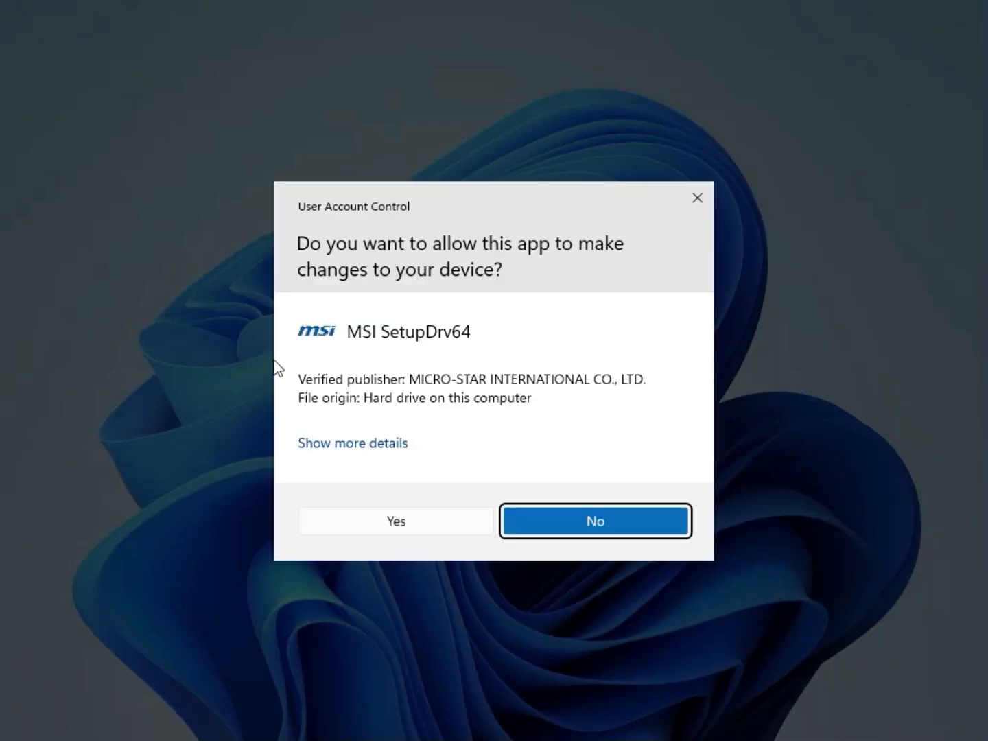
Allow MSI SetupDrv64 to make changes, try to install the network driver, and close the tool and its archive.
click(368, 512)
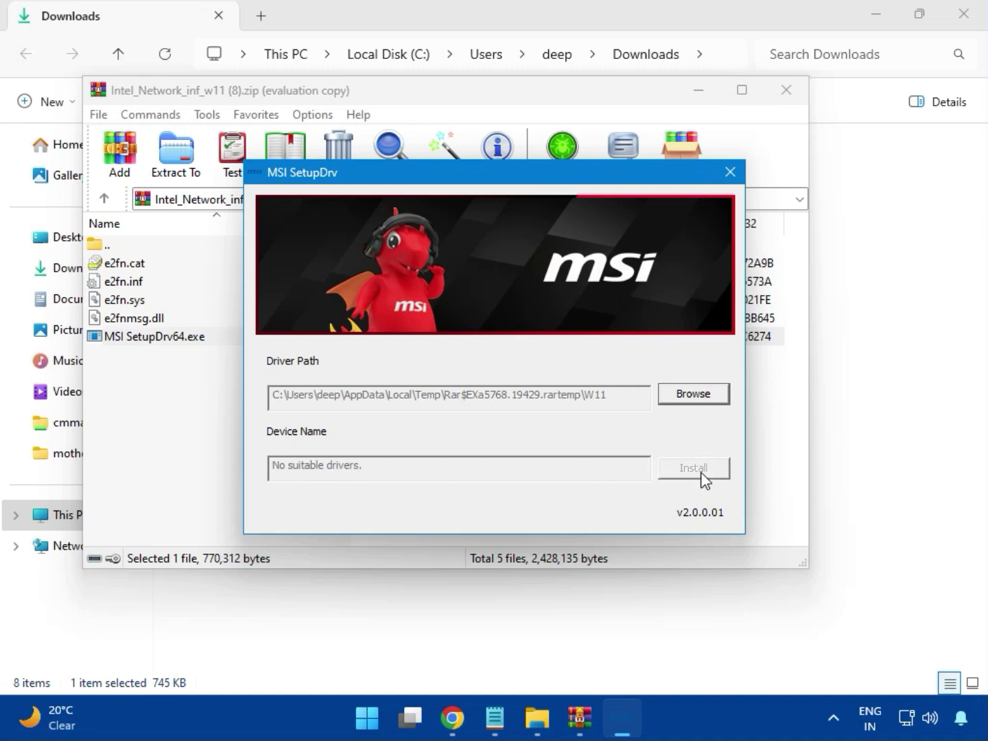
click(731, 171)
click(788, 95)
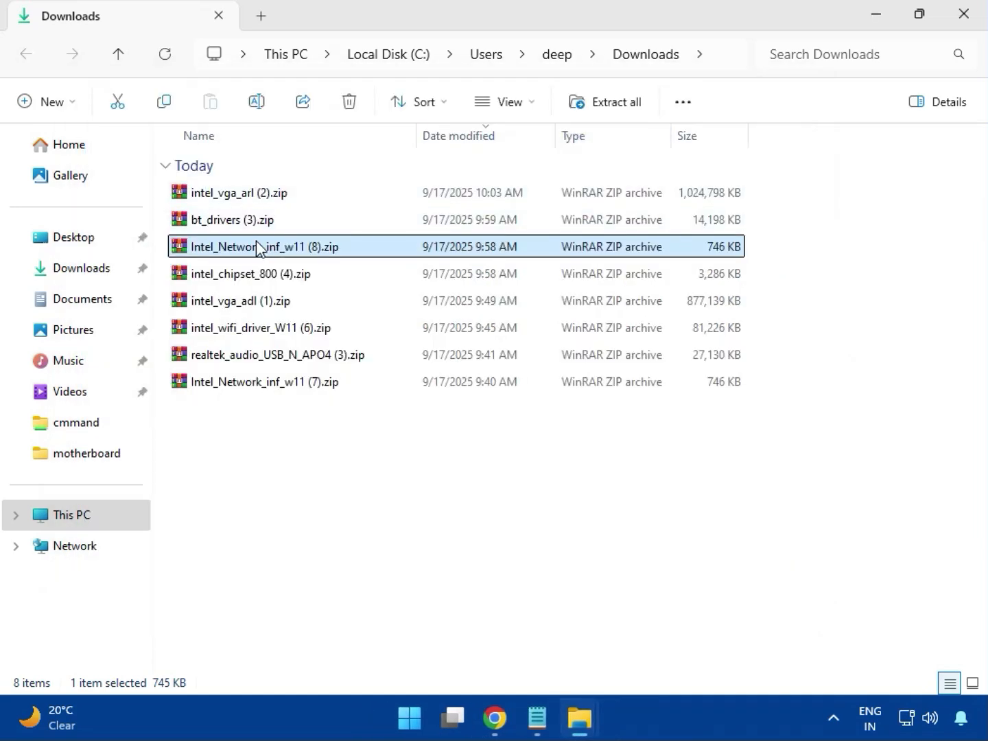
Open intel_chipset_800 (4).zip and launch SetupChipset.exe from its Intel Chipset Driver_10.1.20062.8627 folder.
click(229, 282)
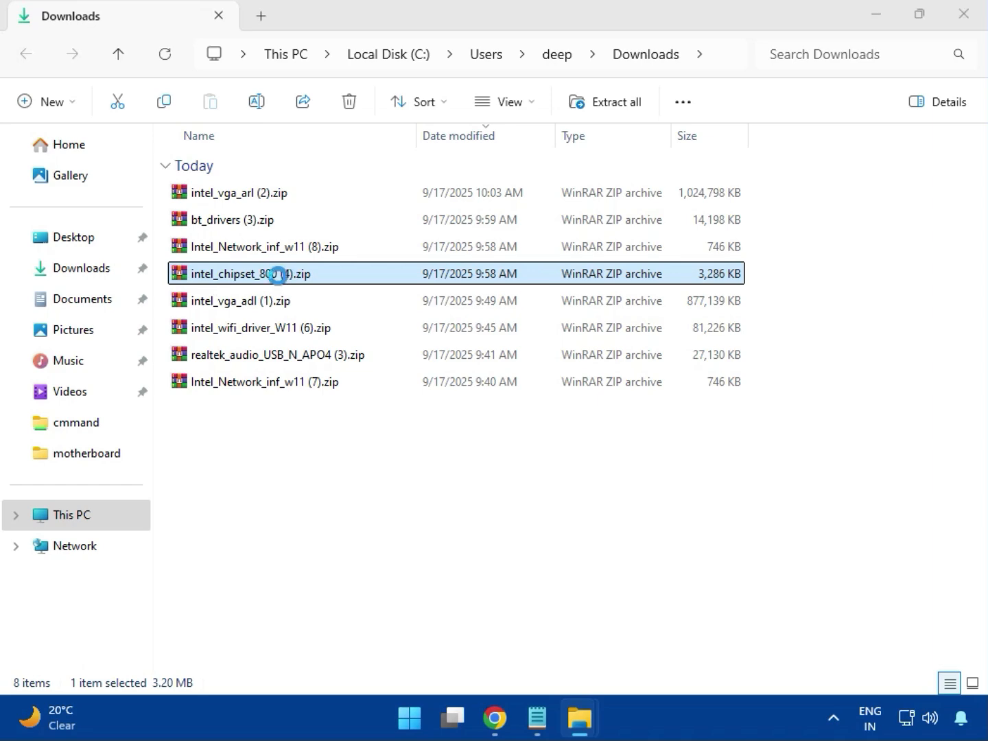
click(142, 269)
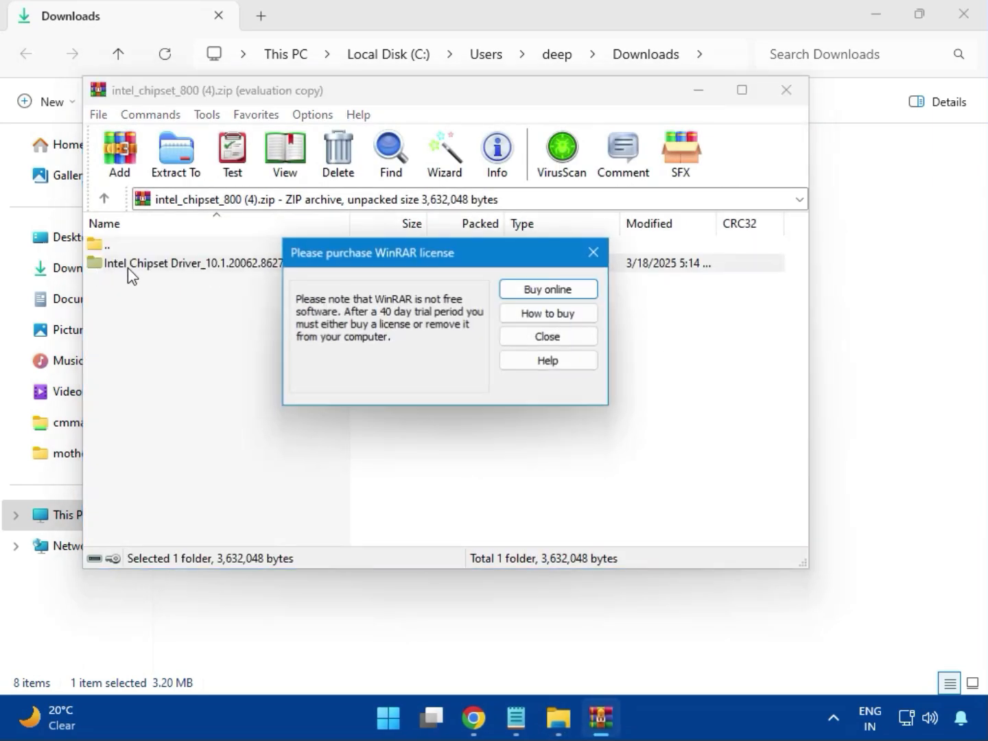
click(592, 252)
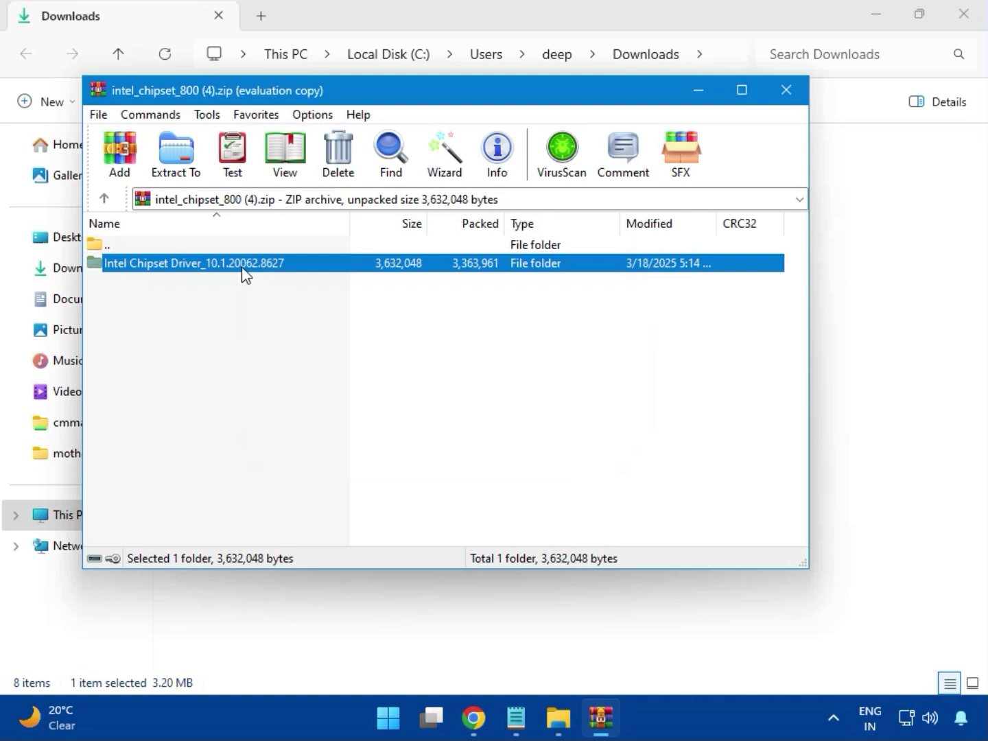
double_click(244, 271)
double_click(158, 267)
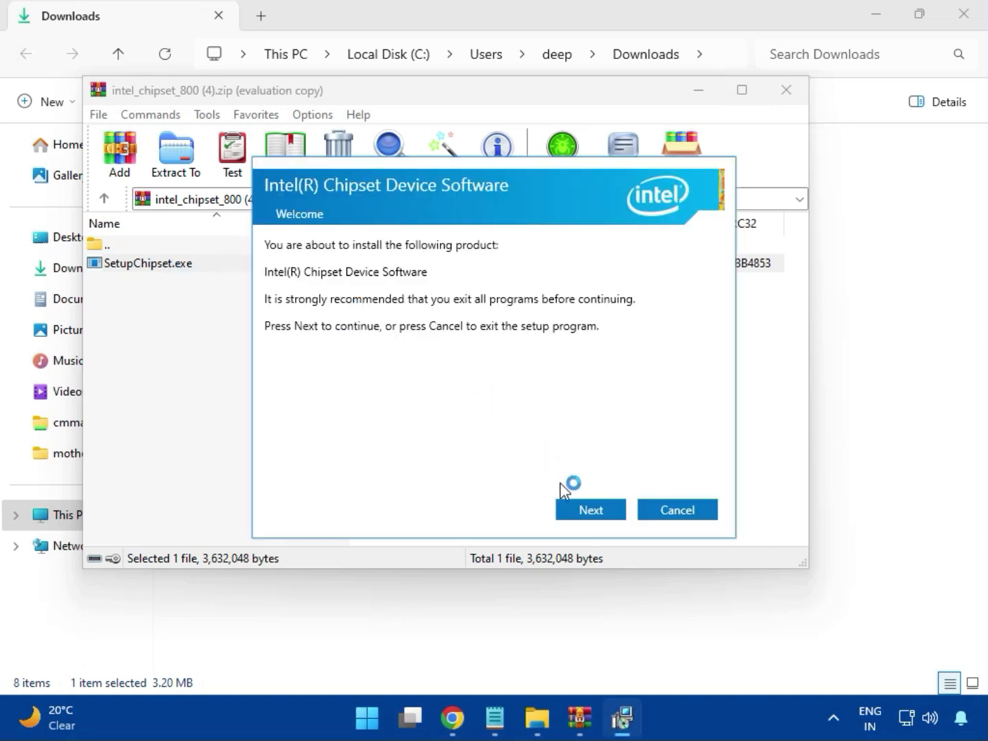
Try to install Intel Chipset Device Software, allowing it to make changes, and close the installer and its archive.
click(592, 510)
click(593, 512)
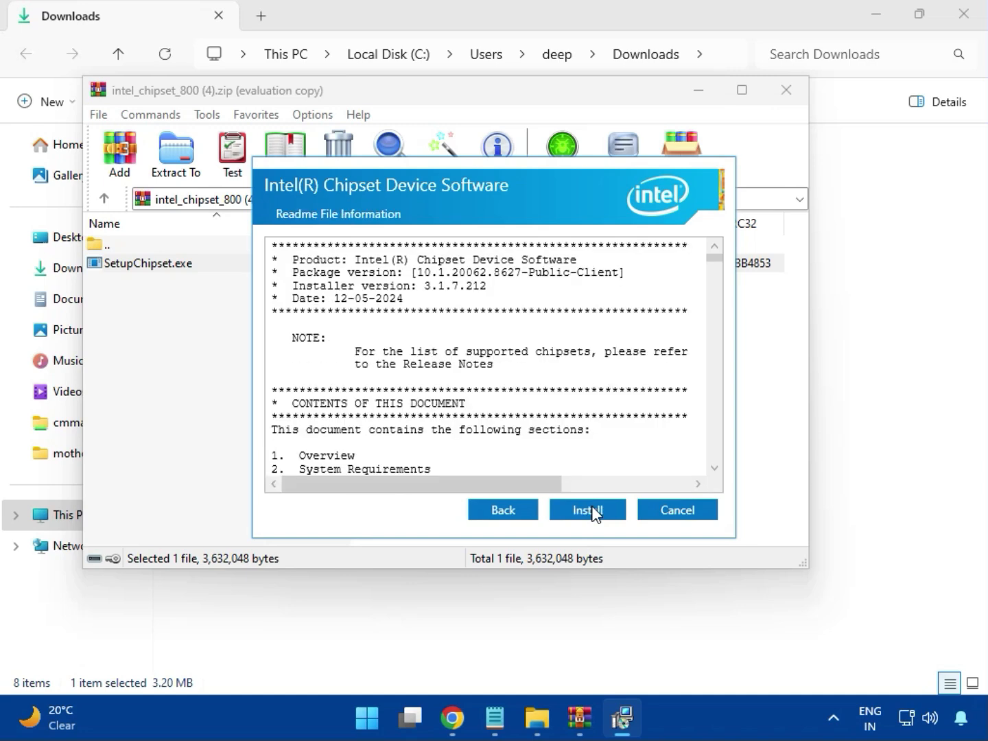
click(590, 510)
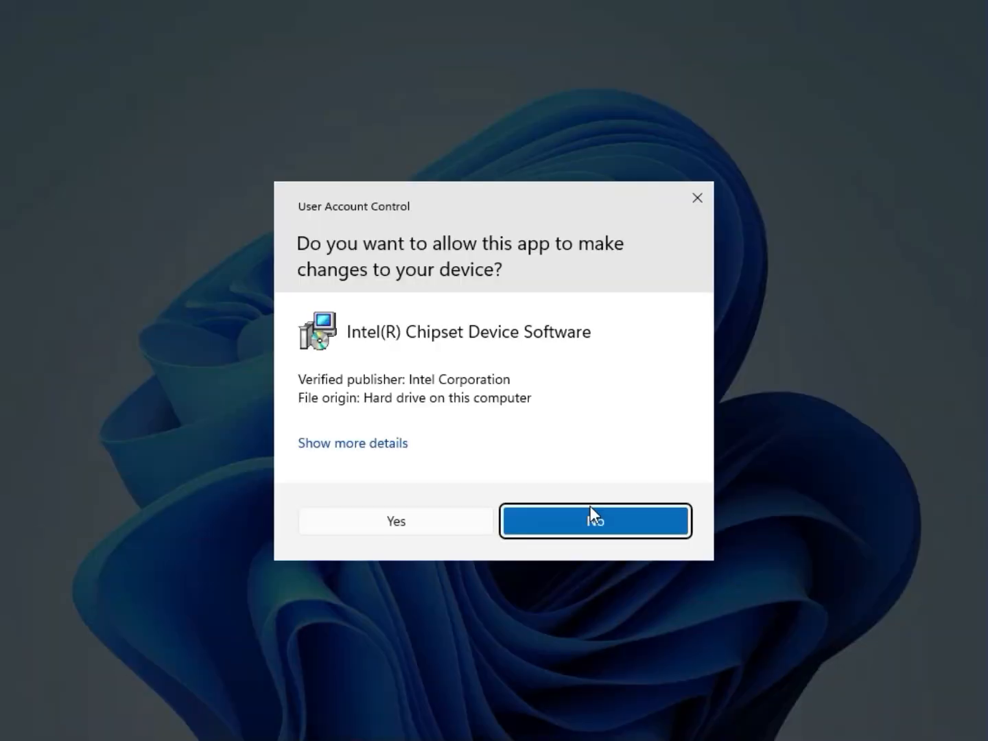
click(449, 522)
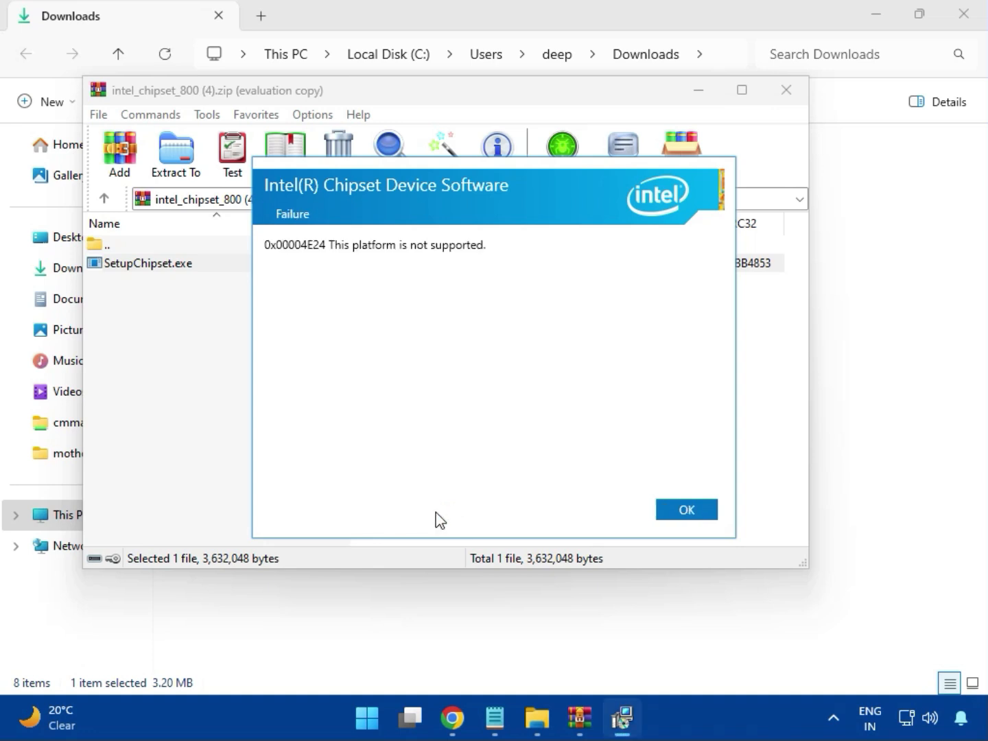
click(673, 511)
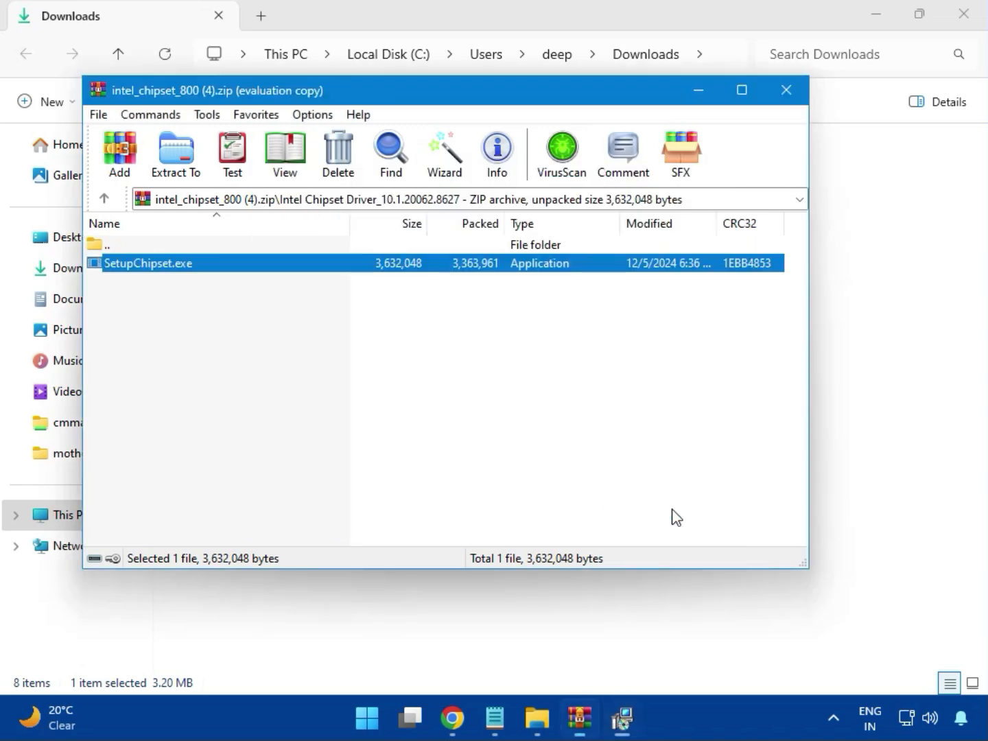
click(787, 91)
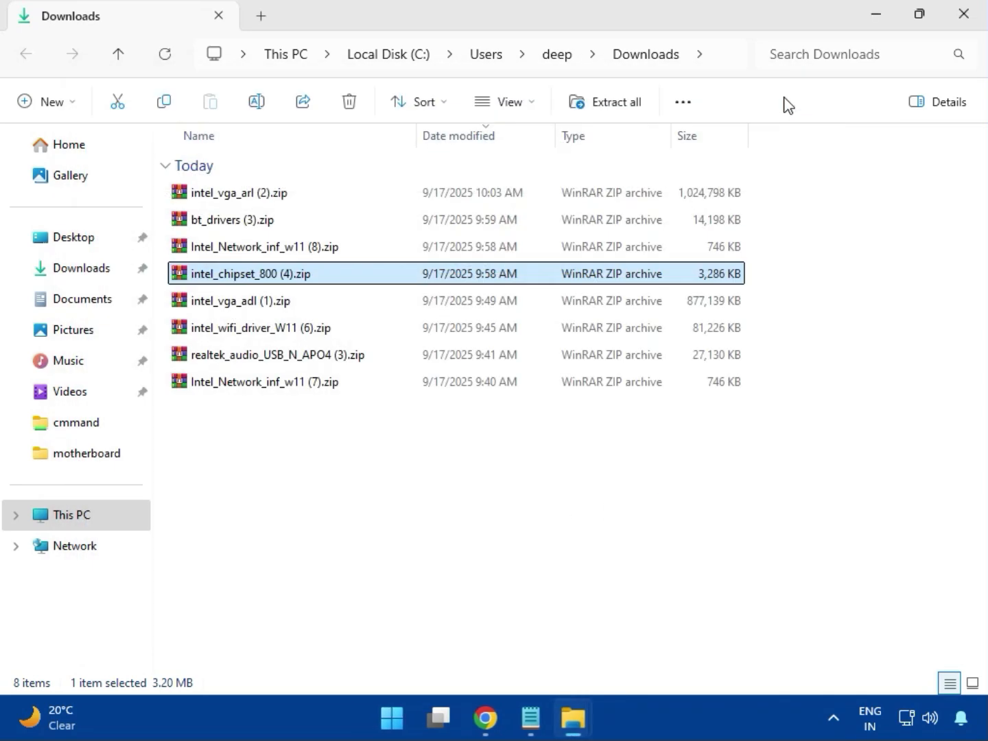
click(253, 306)
double_click(242, 299)
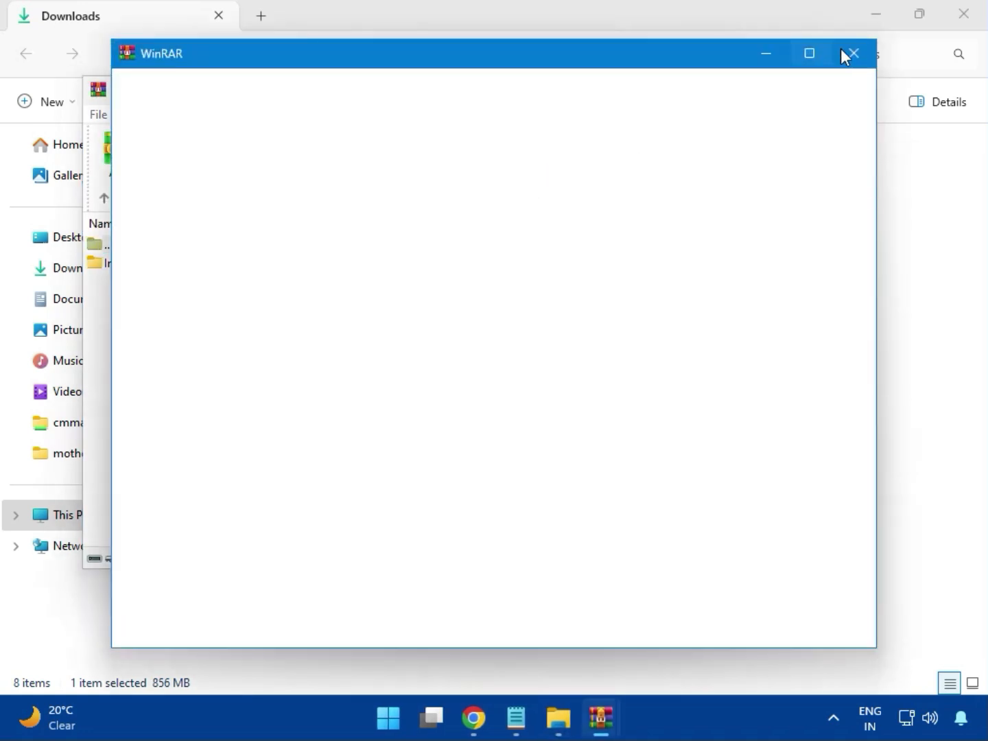
click(785, 92)
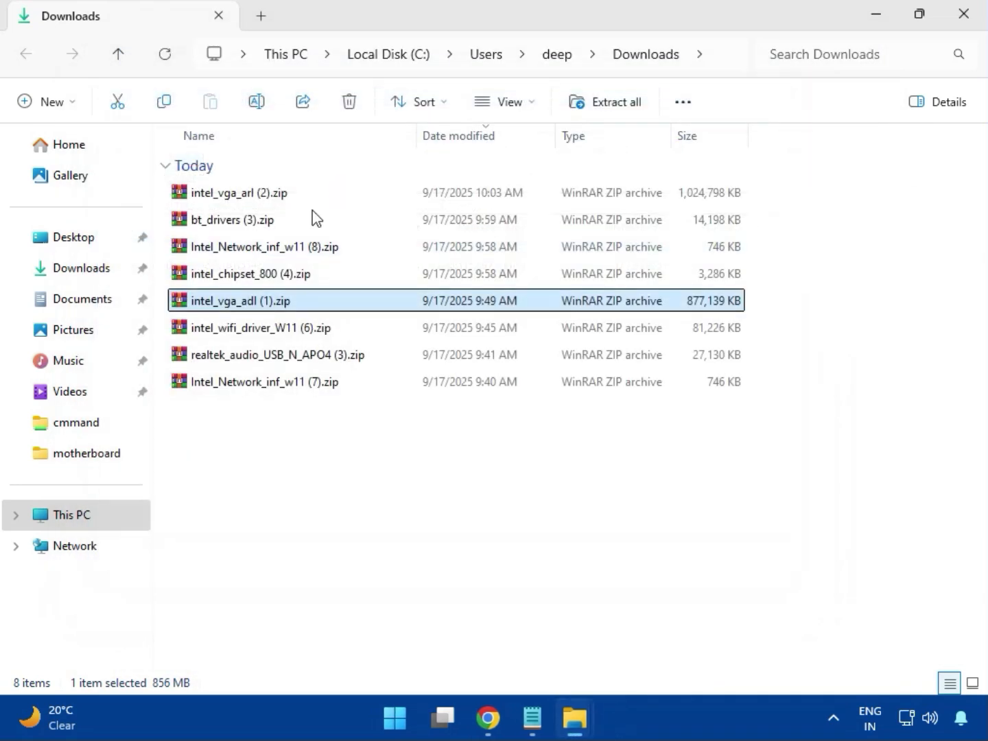
Open intel_wifi_driver_W11 (6).zip and go to its Intel WIFI Driver_23.40.0.4\UWD\Win64 folder.
click(253, 331)
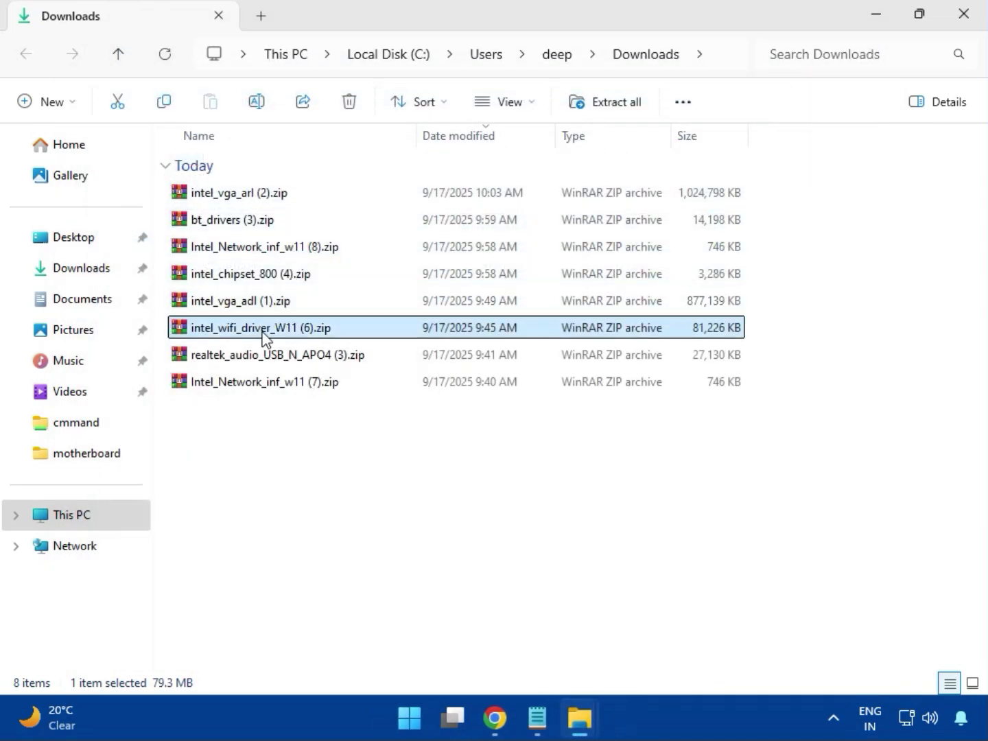
double_click(251, 331)
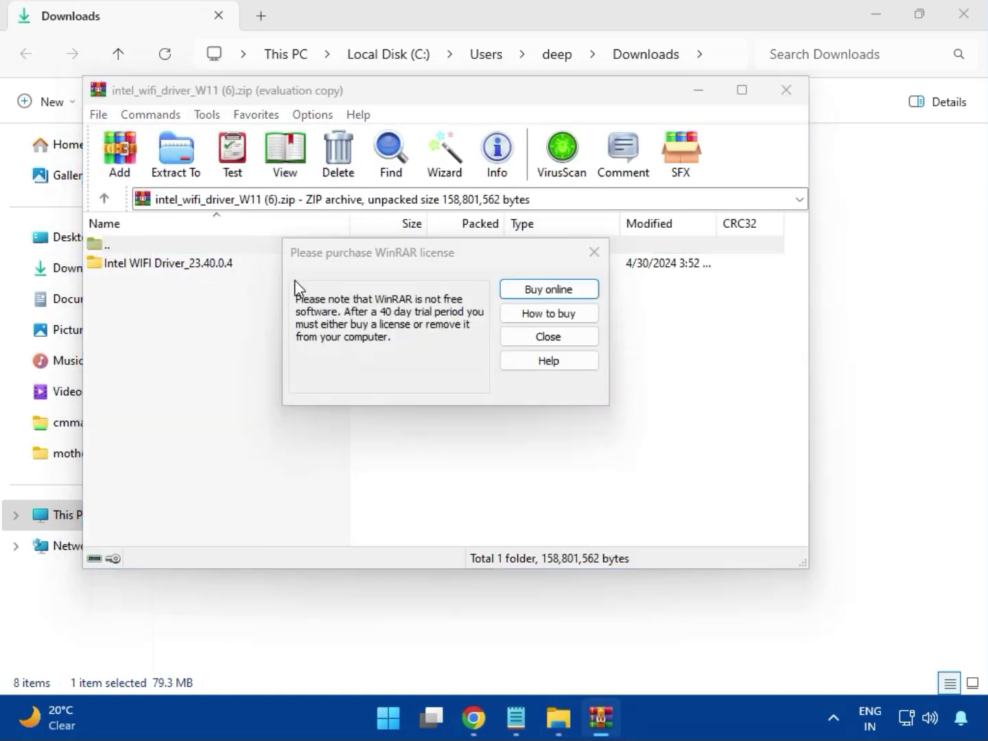
click(593, 254)
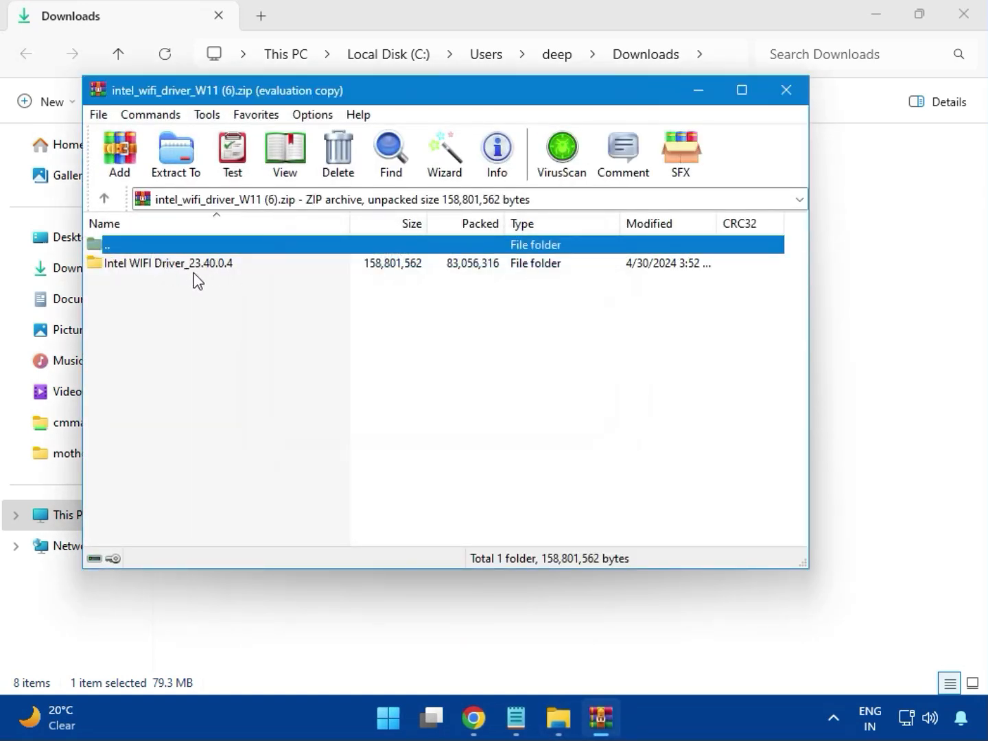
double_click(158, 262)
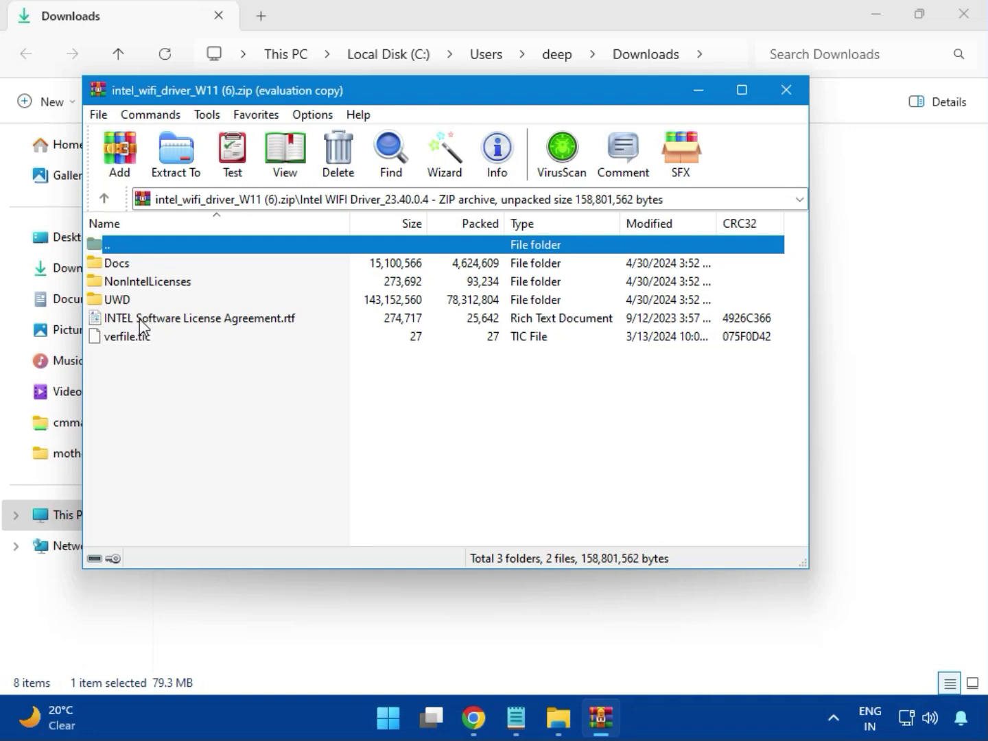
double_click(132, 298)
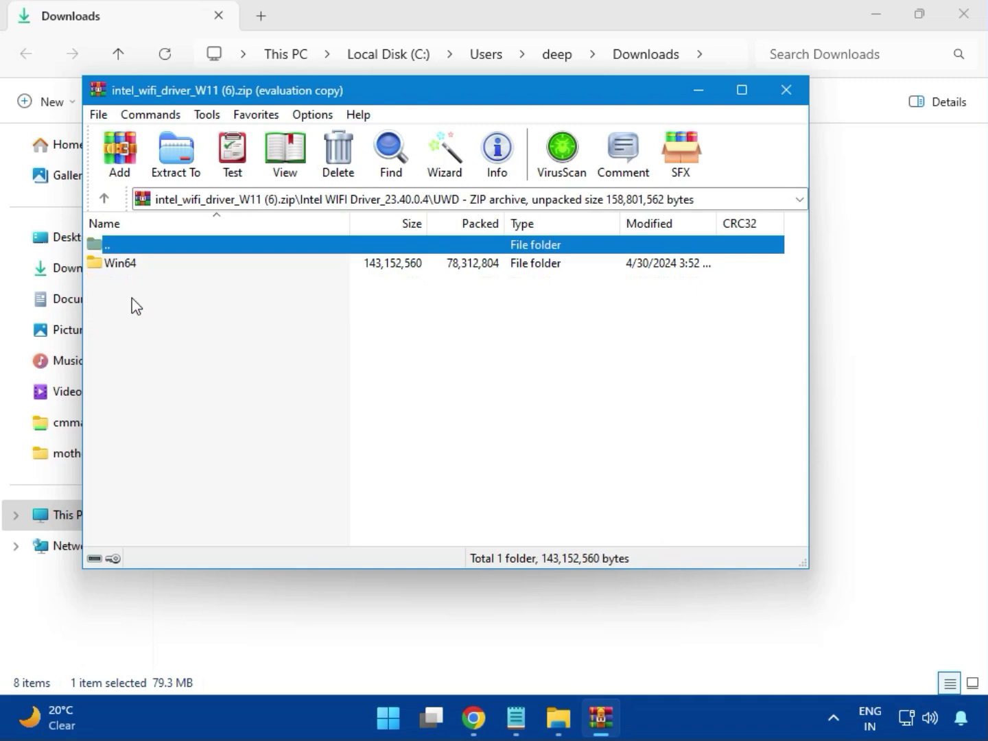
double_click(132, 267)
double_click(133, 268)
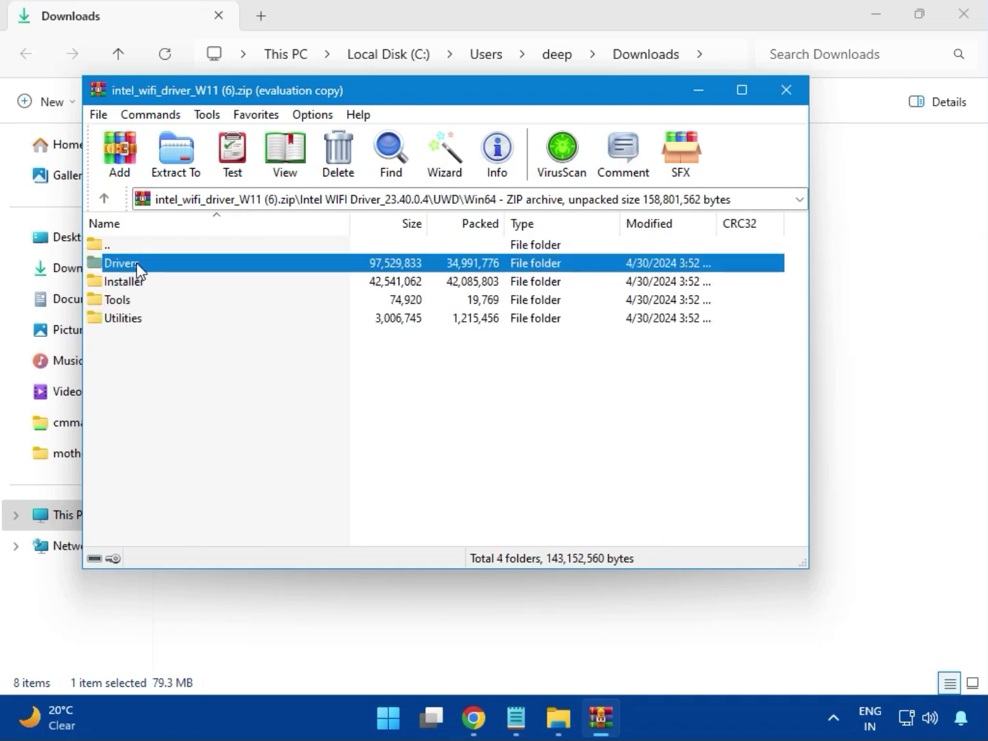
scroll(180, 408, down, 1)
scroll(181, 408, down, 1)
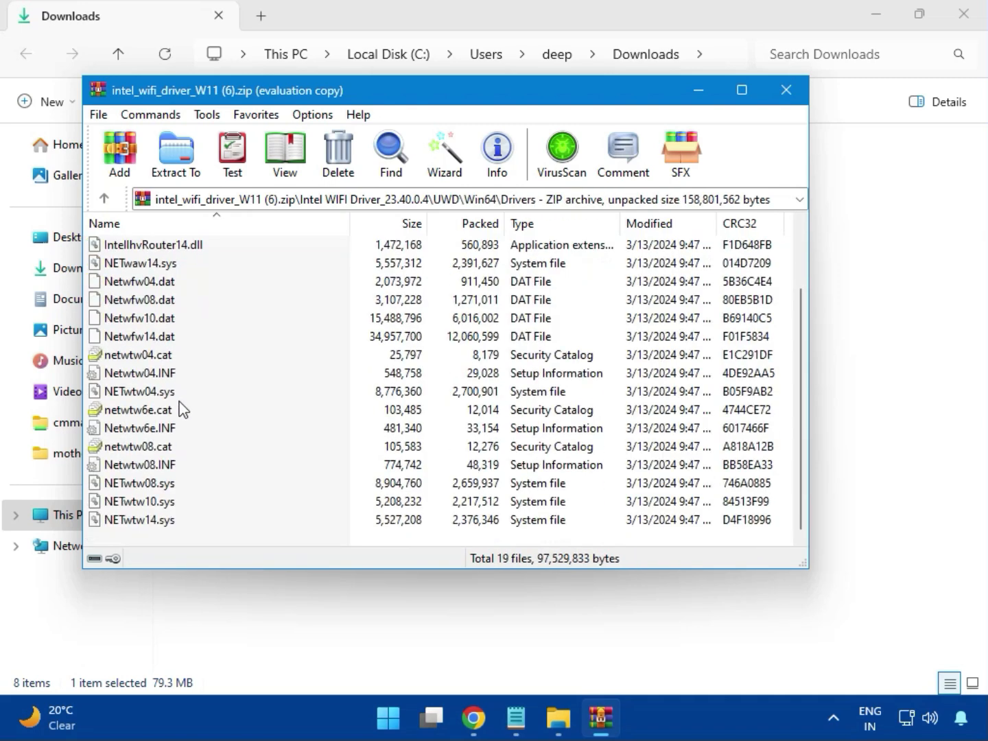
scroll(172, 452, up, 2)
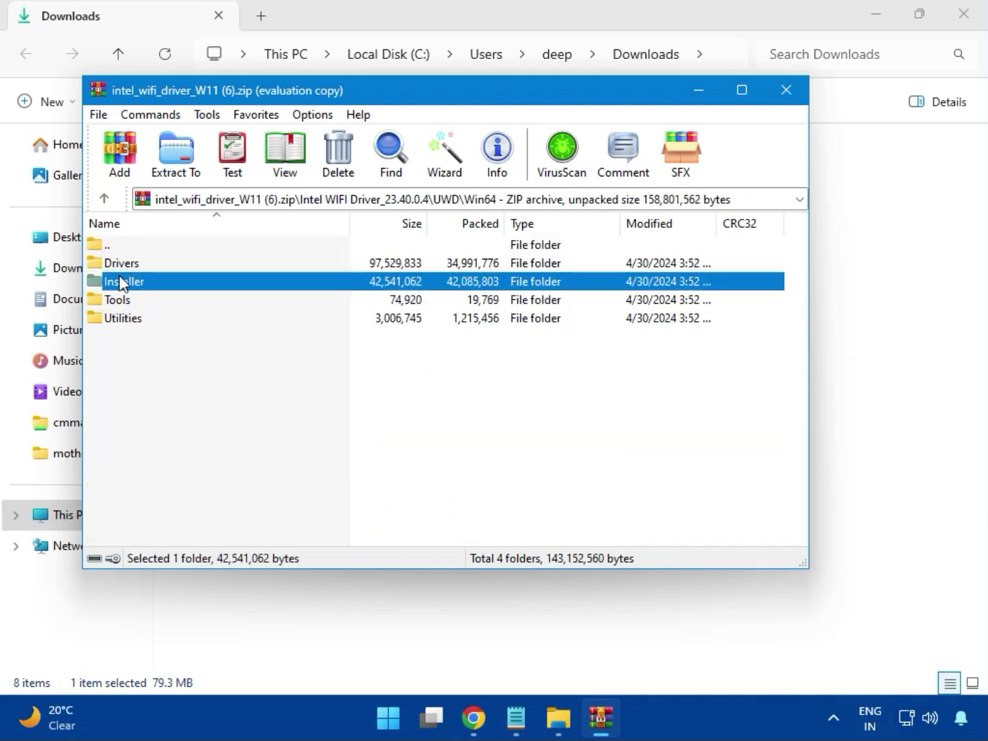
Launch WirelessSetup.exe from the Installer folder of the Wi-Fi driver archive.
double_click(141, 284)
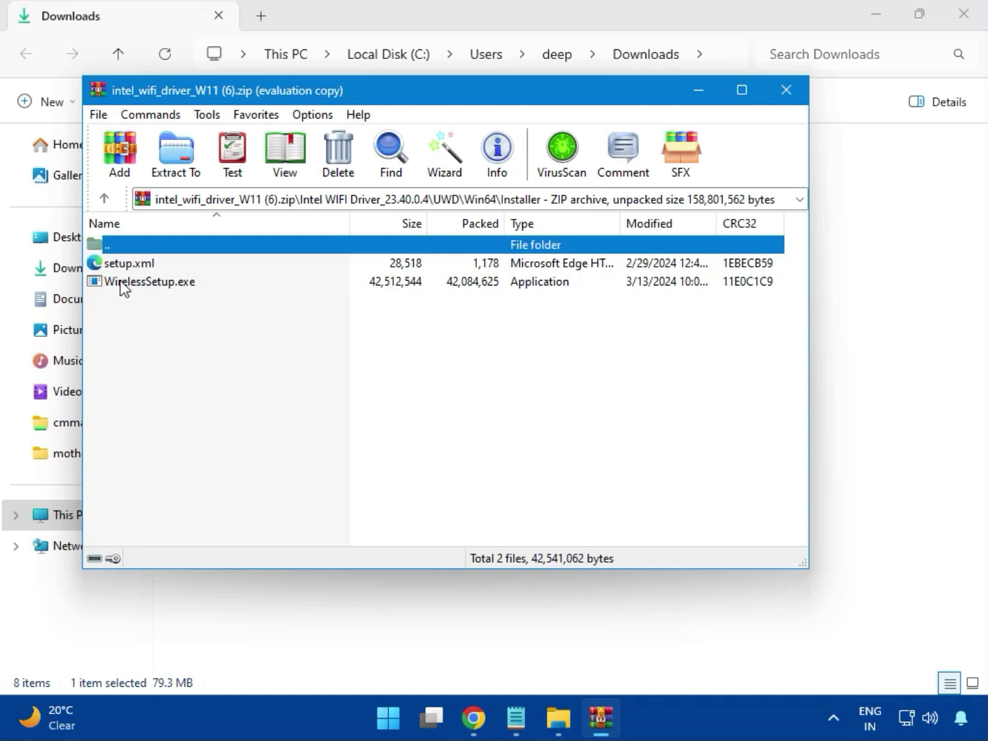
click(137, 286)
double_click(154, 282)
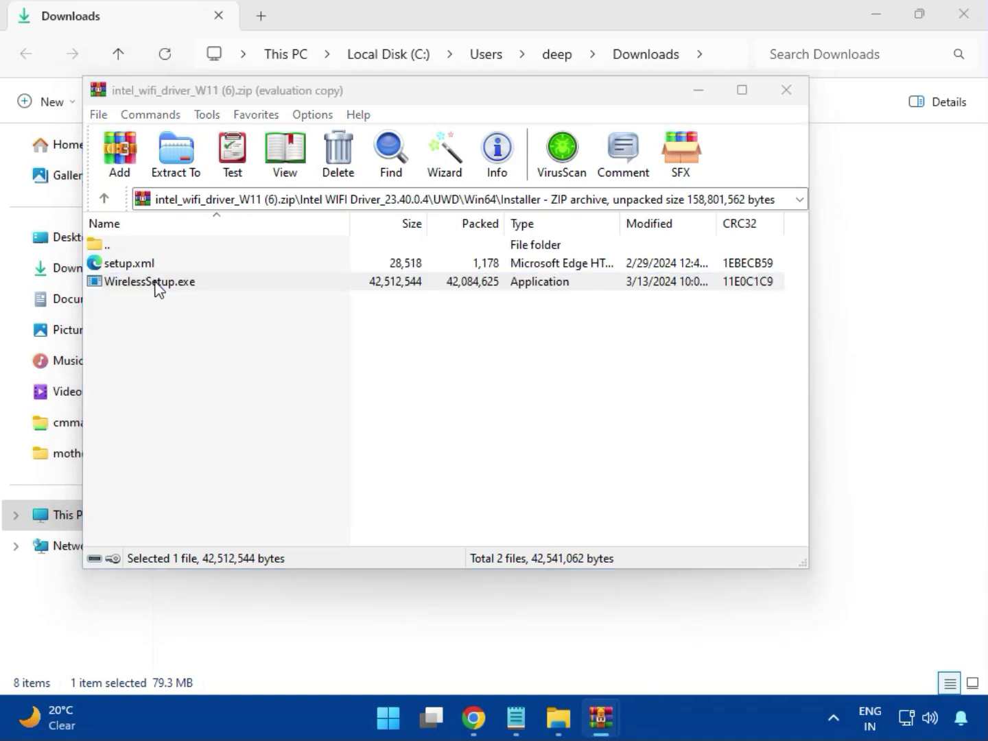
click(154, 285)
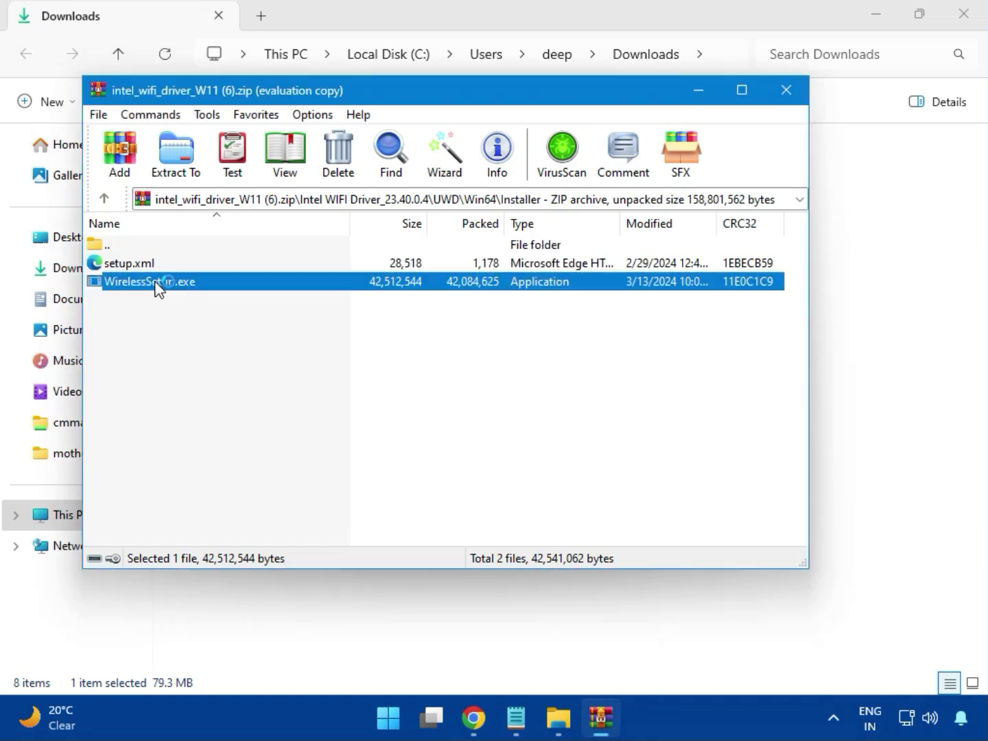
double_click(172, 283)
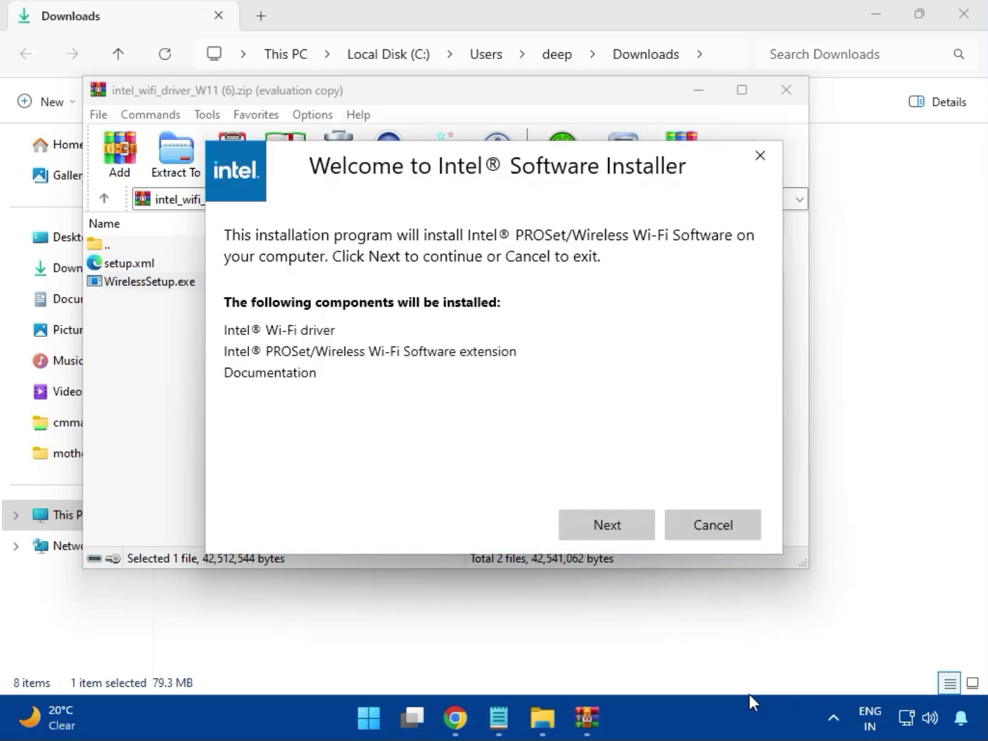
Accept the license and install Intel PROSet/Wireless Wi-Fi Software, allowing changes, then finish the installer and close its archive.
click(605, 516)
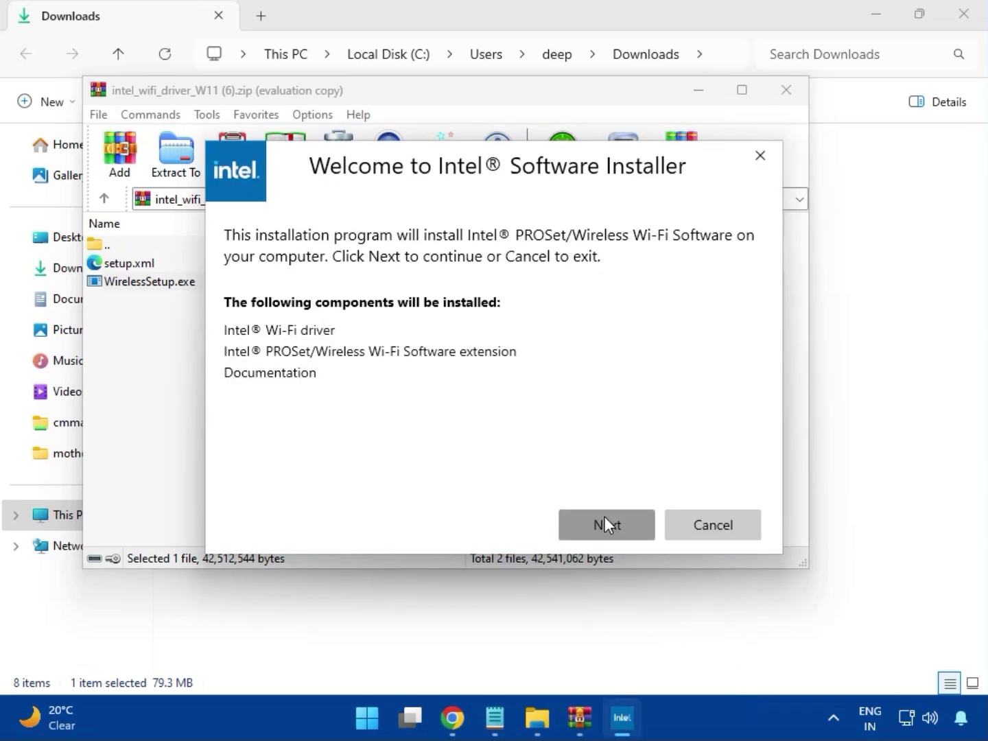
click(431, 489)
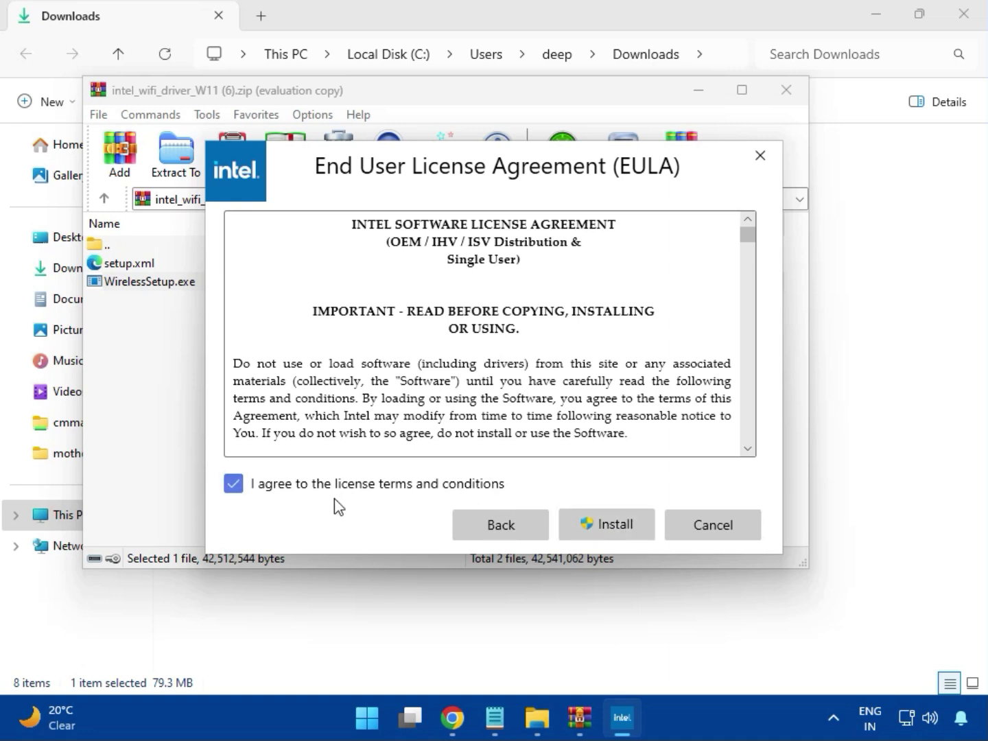
click(617, 531)
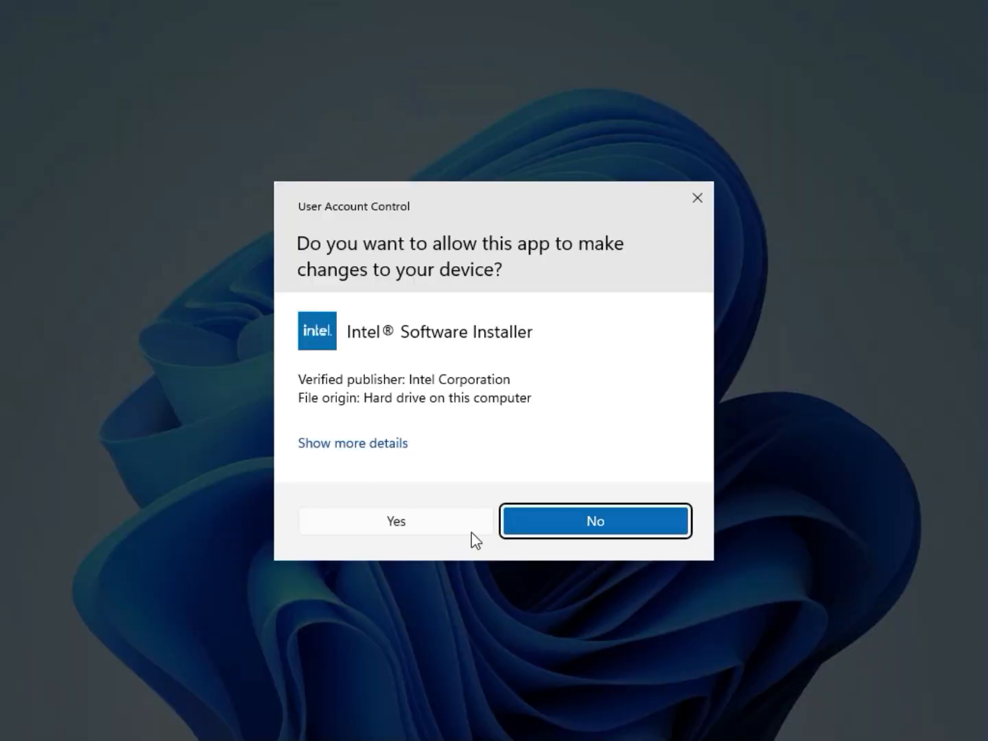
click(470, 531)
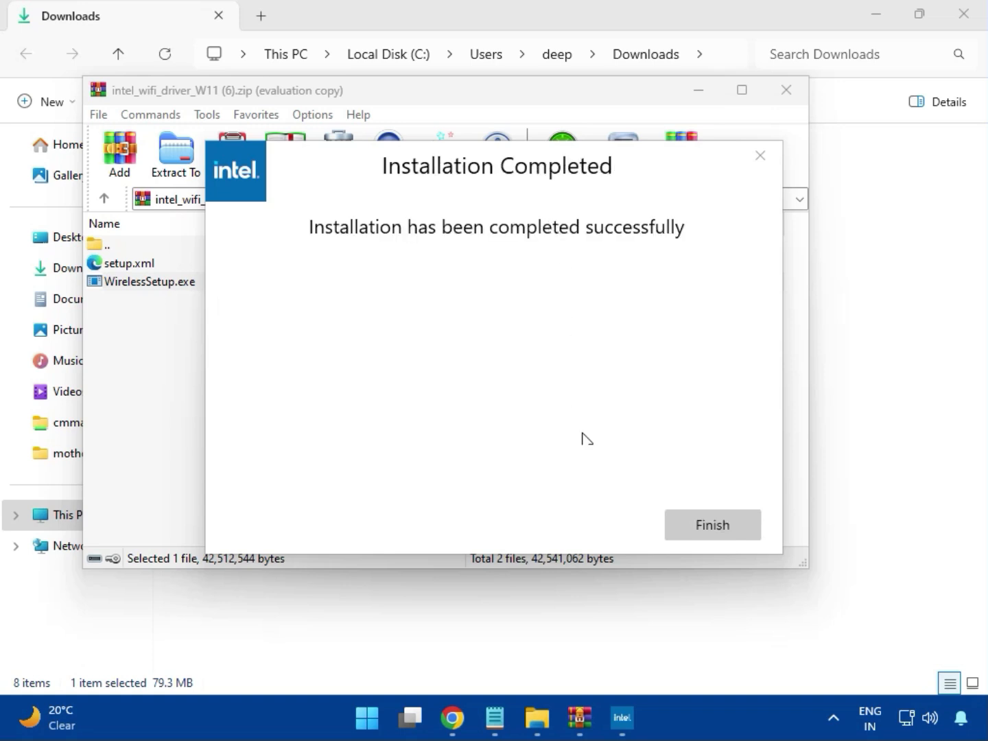
click(708, 525)
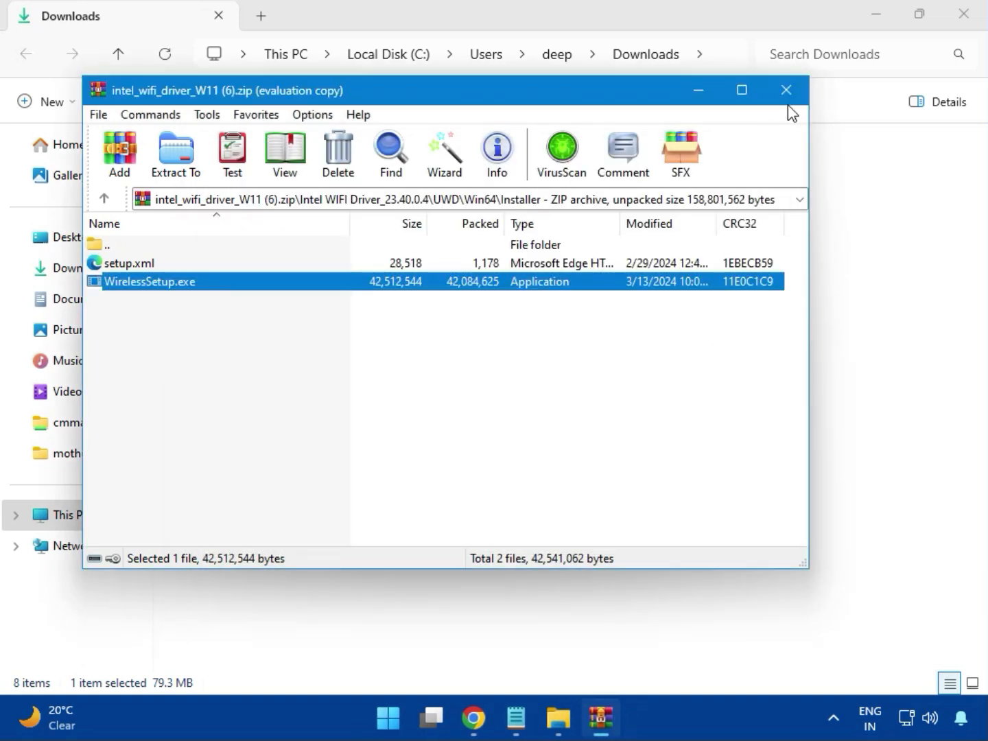
click(787, 91)
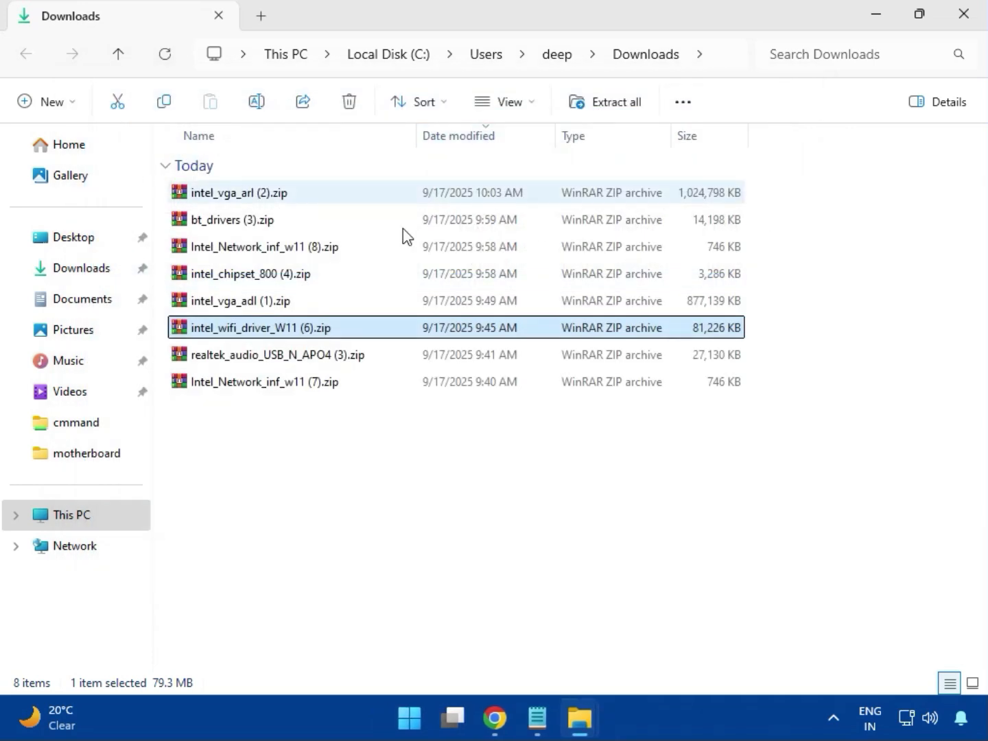
Open realtek_audio_USB_N_APO4 (3).zip and launch MSI_Launcher.exe from its Realtek USB Universal Driver folder.
double_click(297, 364)
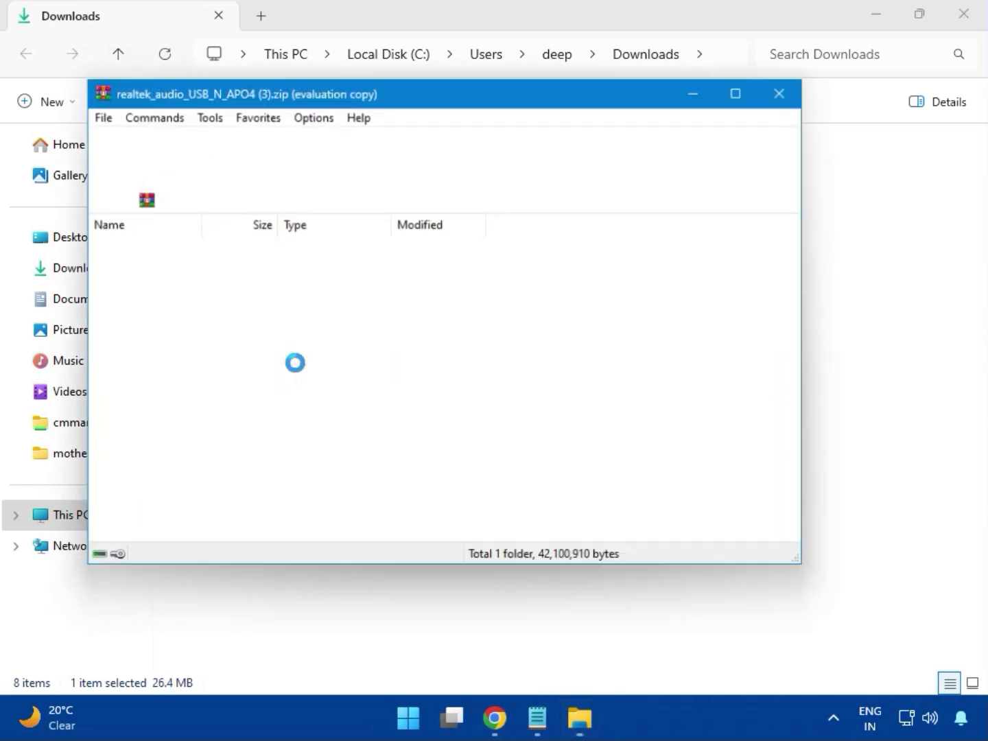
click(849, 55)
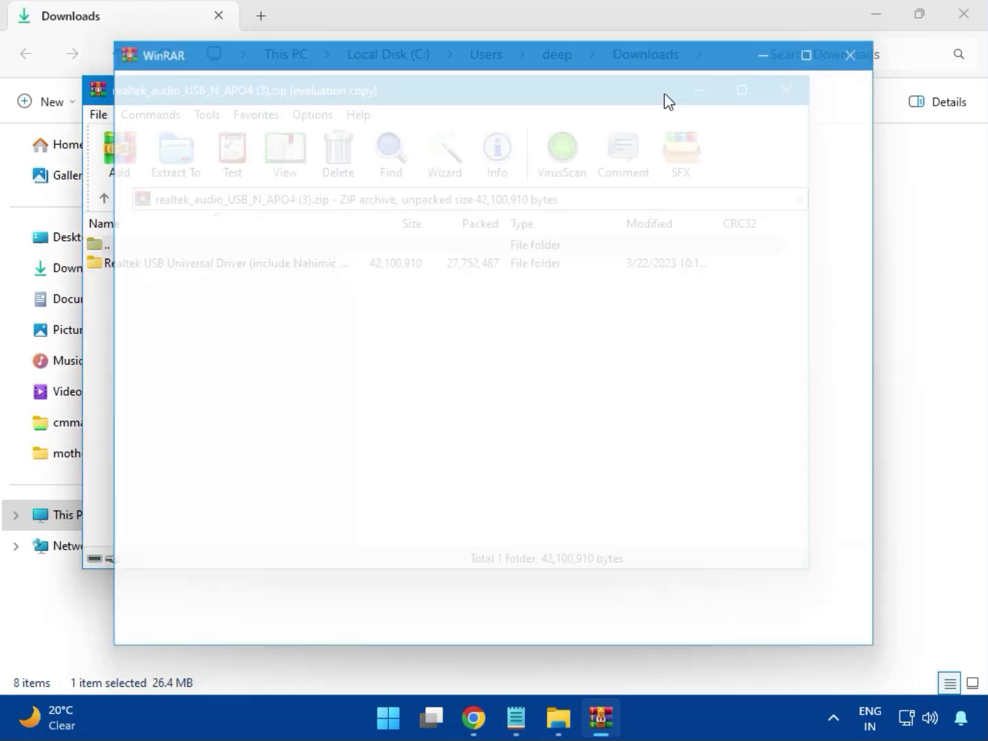
double_click(219, 265)
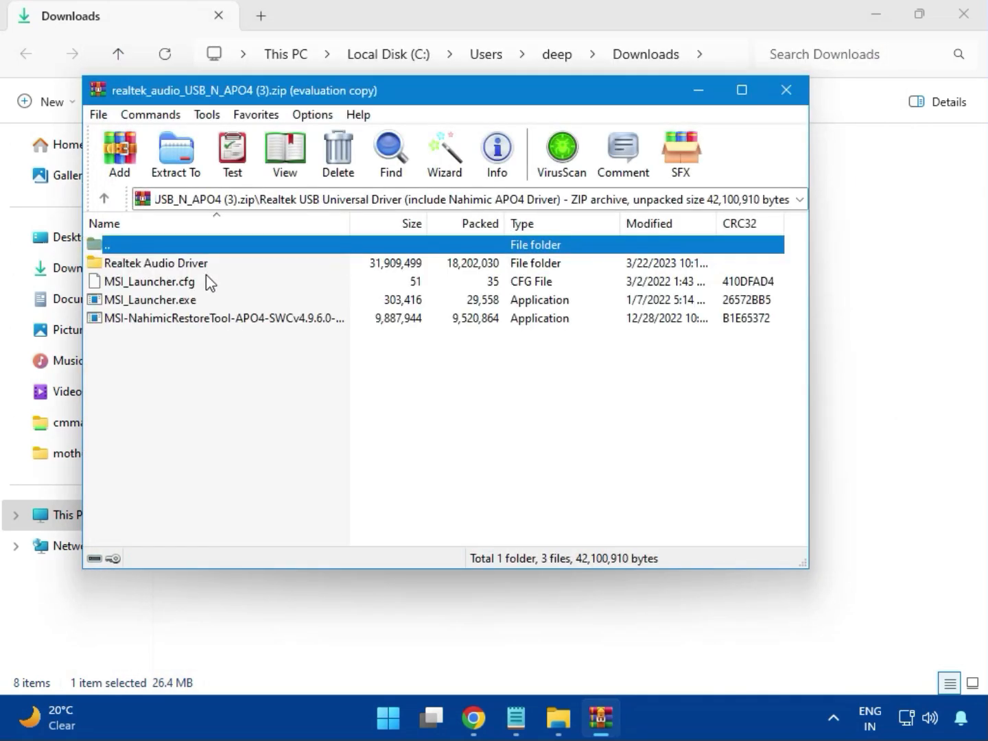
double_click(175, 300)
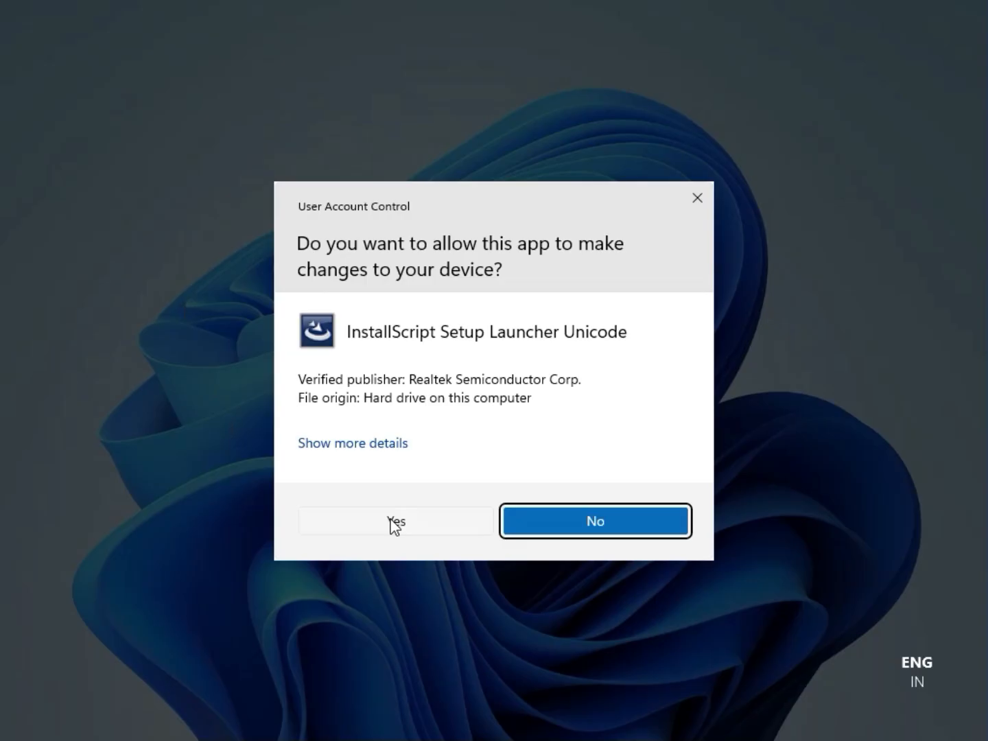
Allow both Realtek InstallScript Setup Launcher requests to make changes and close the audio driver archive.
click(393, 523)
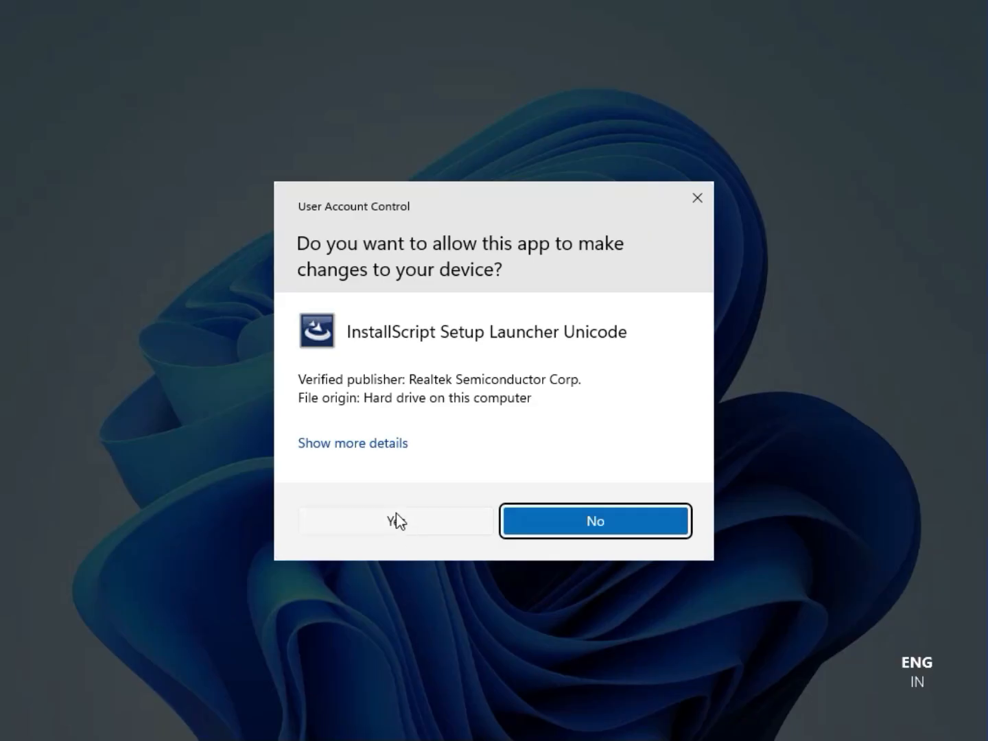
click(394, 520)
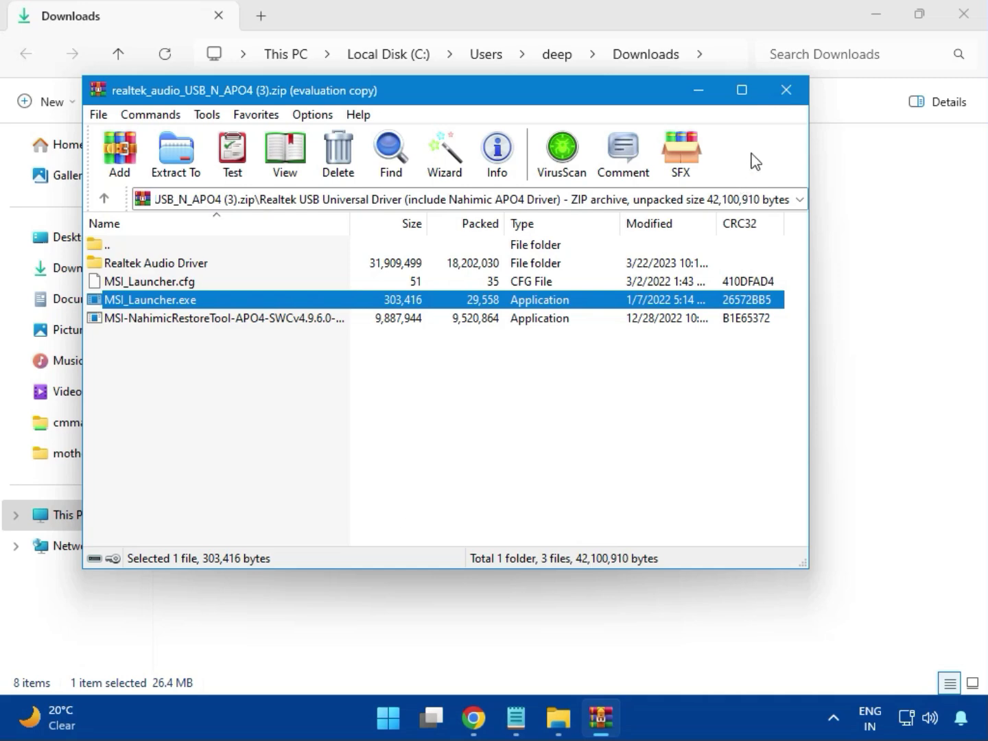
click(788, 101)
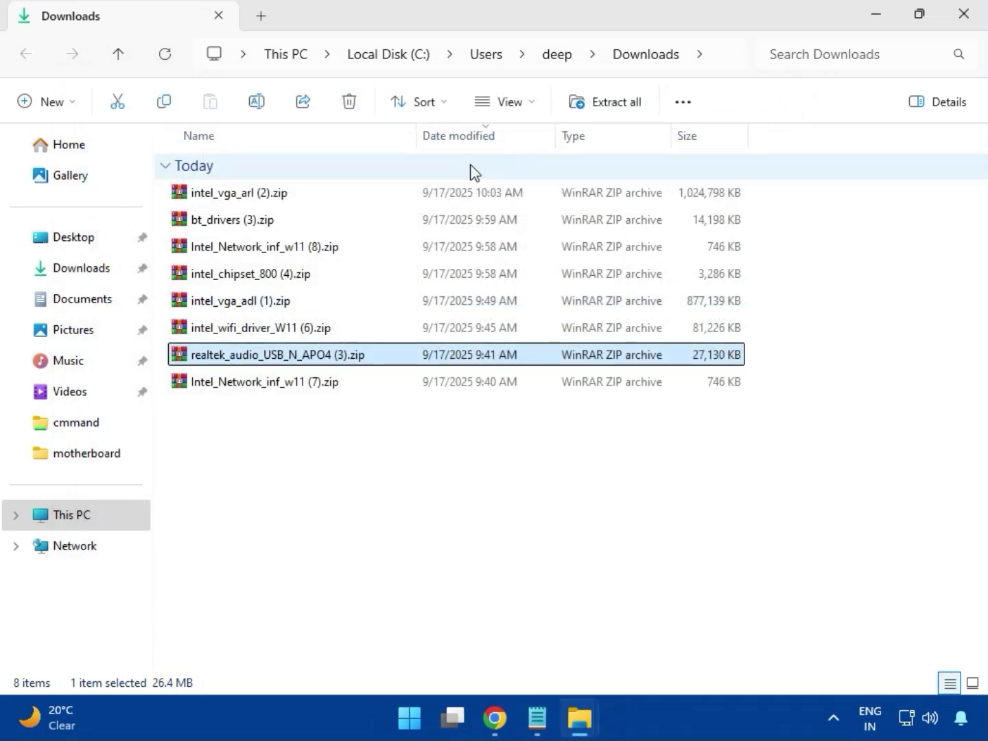
Select Intel_Network_inf_w11 (7).zip and close the Downloads folder window.
click(268, 384)
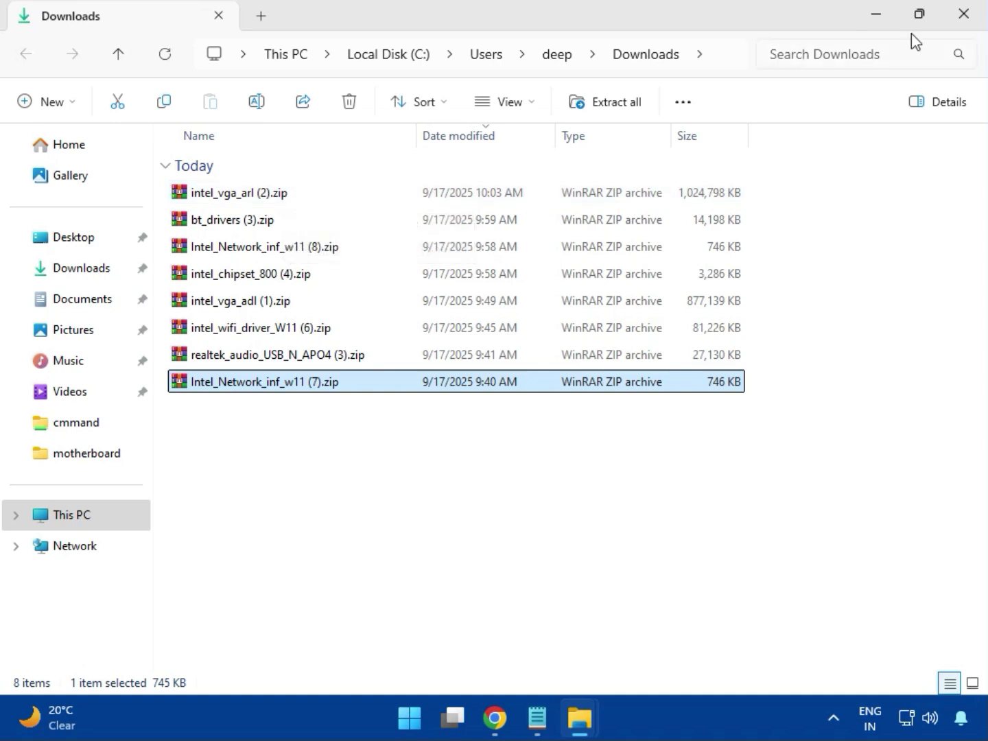
click(964, 16)
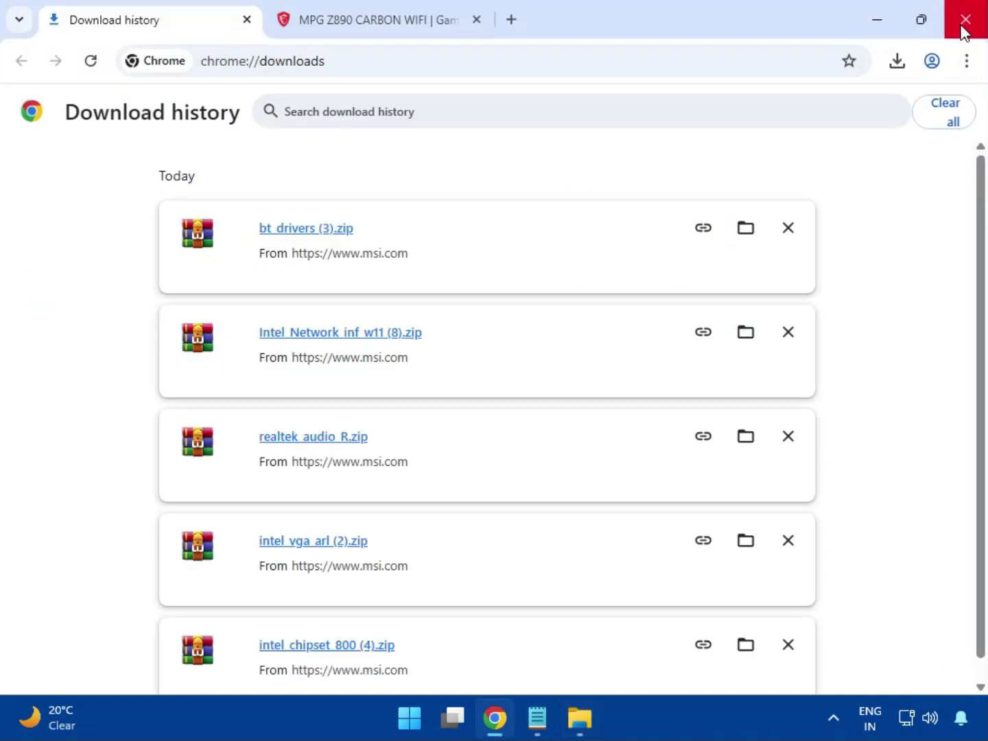